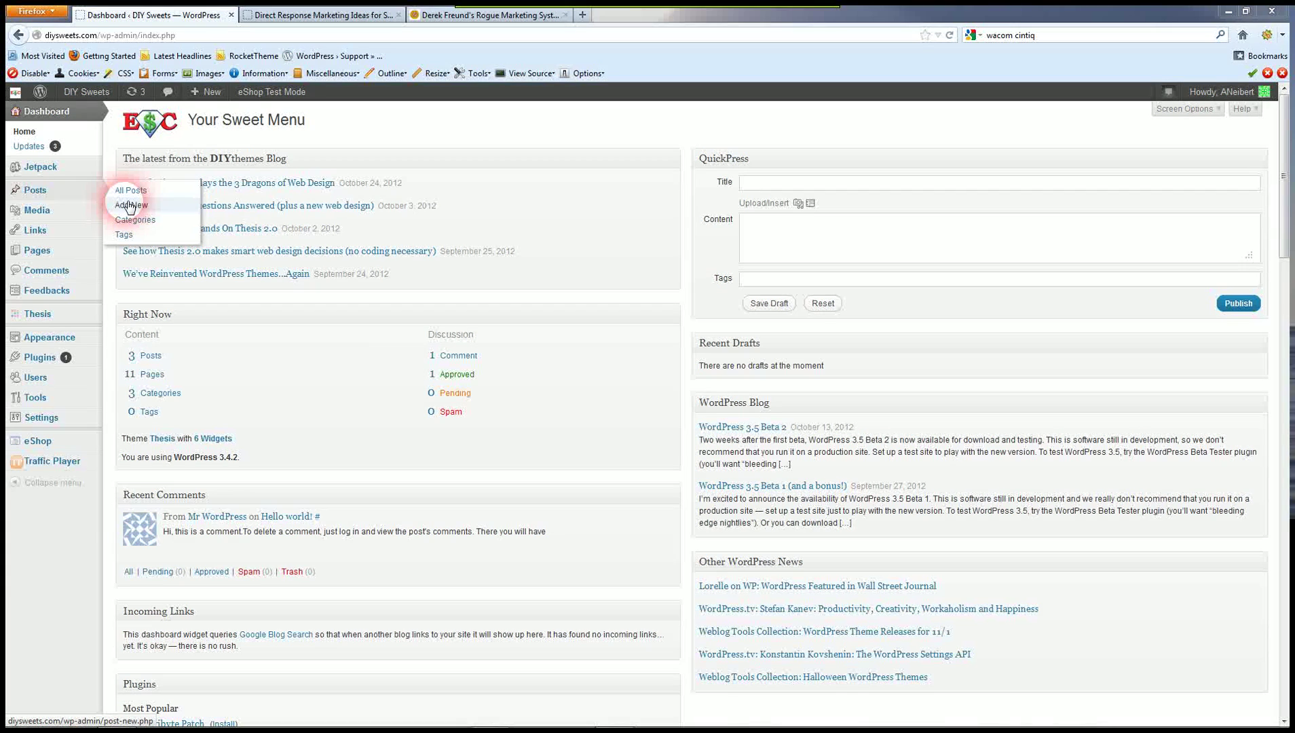
Start a new post titled 'Product Name 2' and move into the post body
left_click(129, 205)
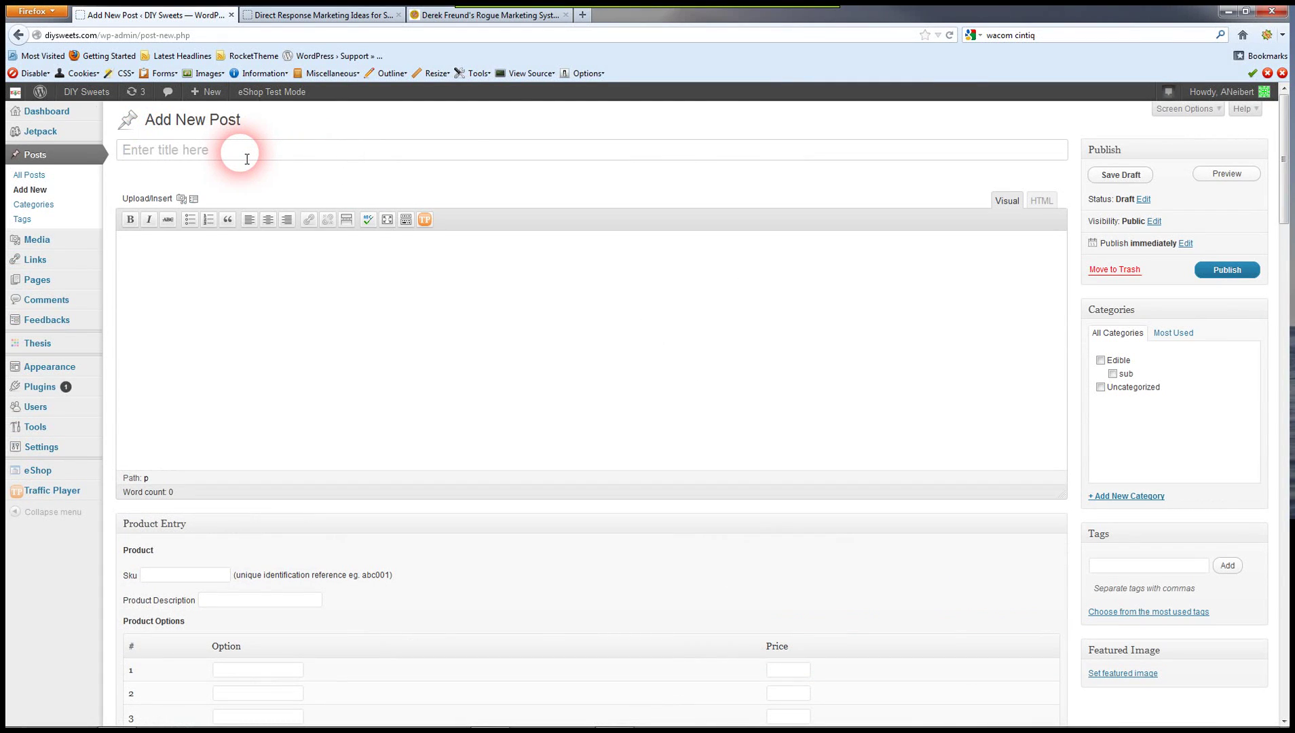
type("Product Name 2")
left_click(155, 263)
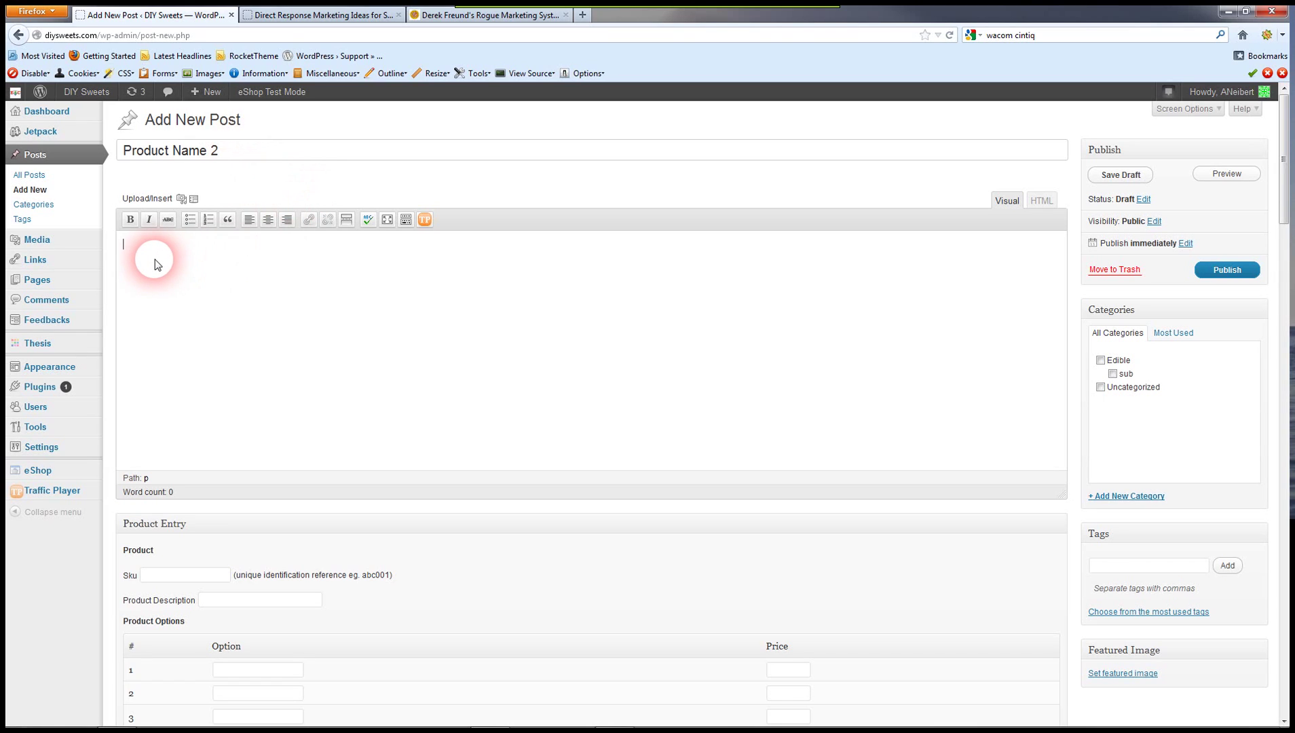
Pick the 'product keyword' image from the Media Library with its link set to None
left_click(183, 200)
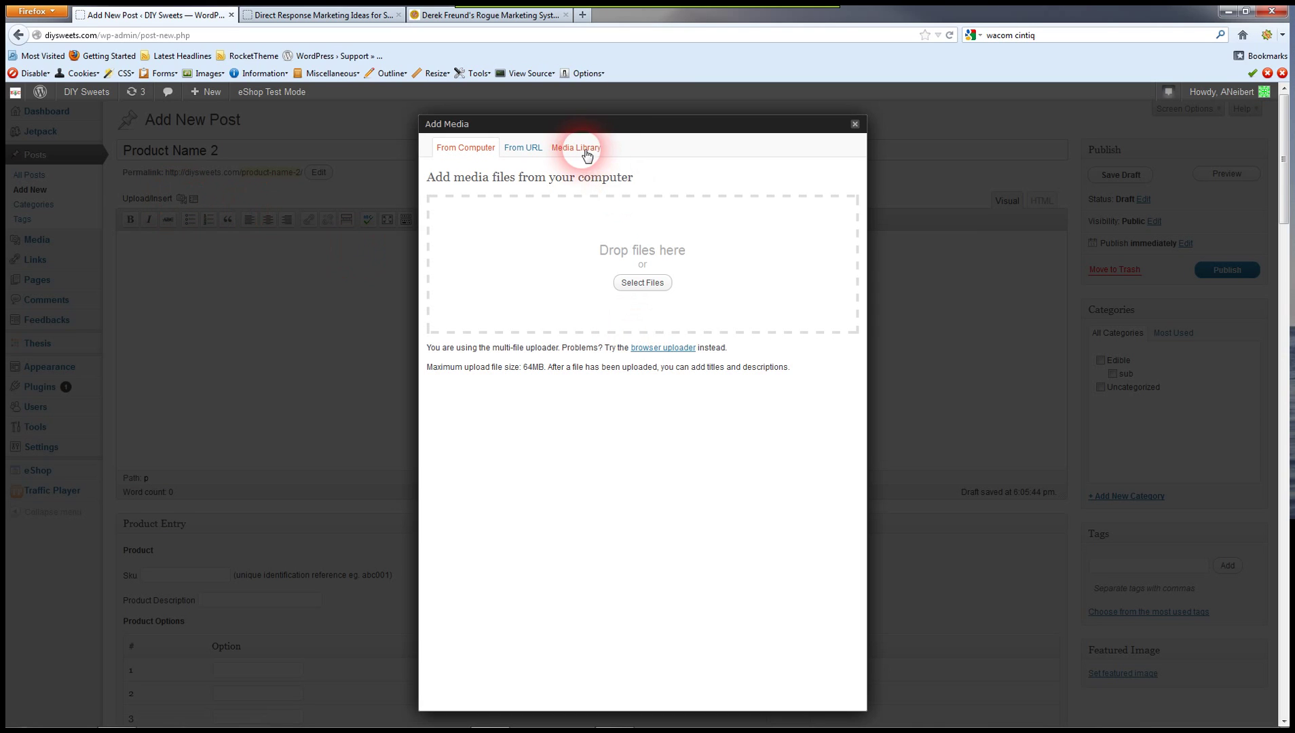
left_click(587, 155)
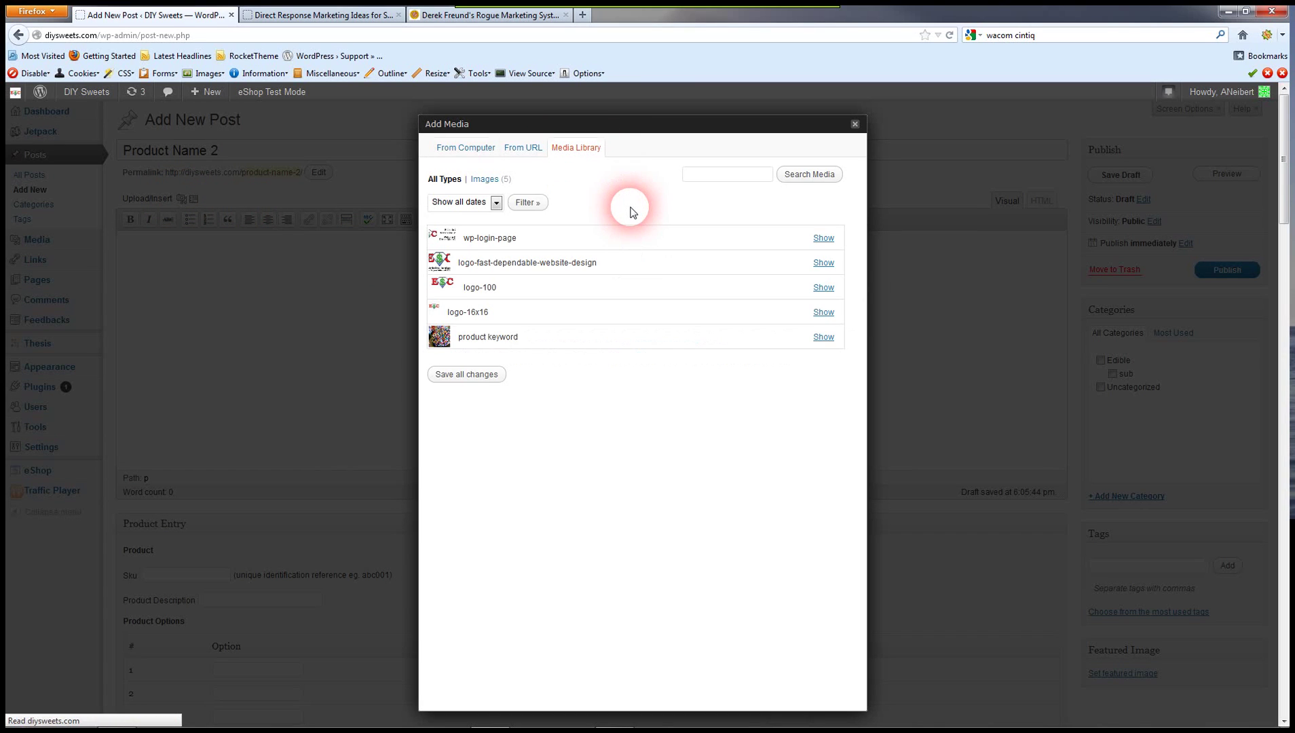
left_click(824, 337)
left_click(547, 566)
left_click(562, 477)
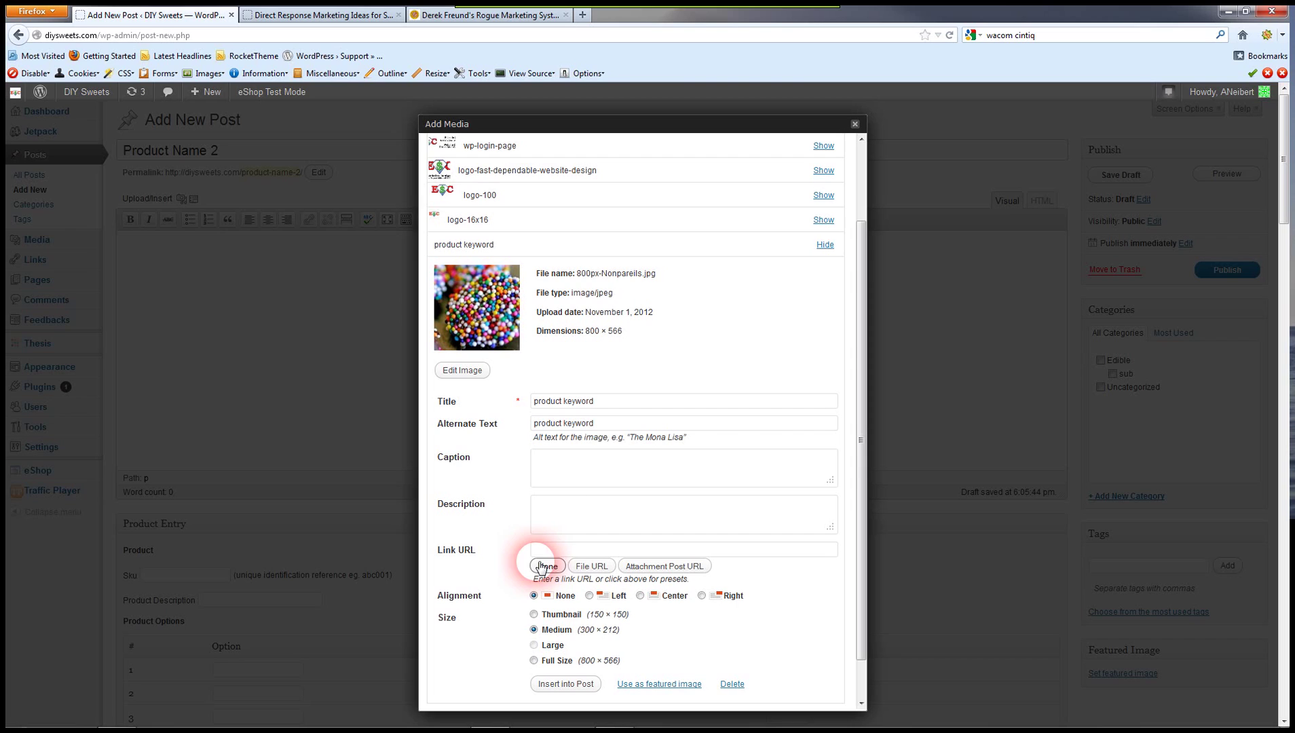
Align the image left, make it the featured image and insert it into the post
left_click_drag(630, 402, 511, 404)
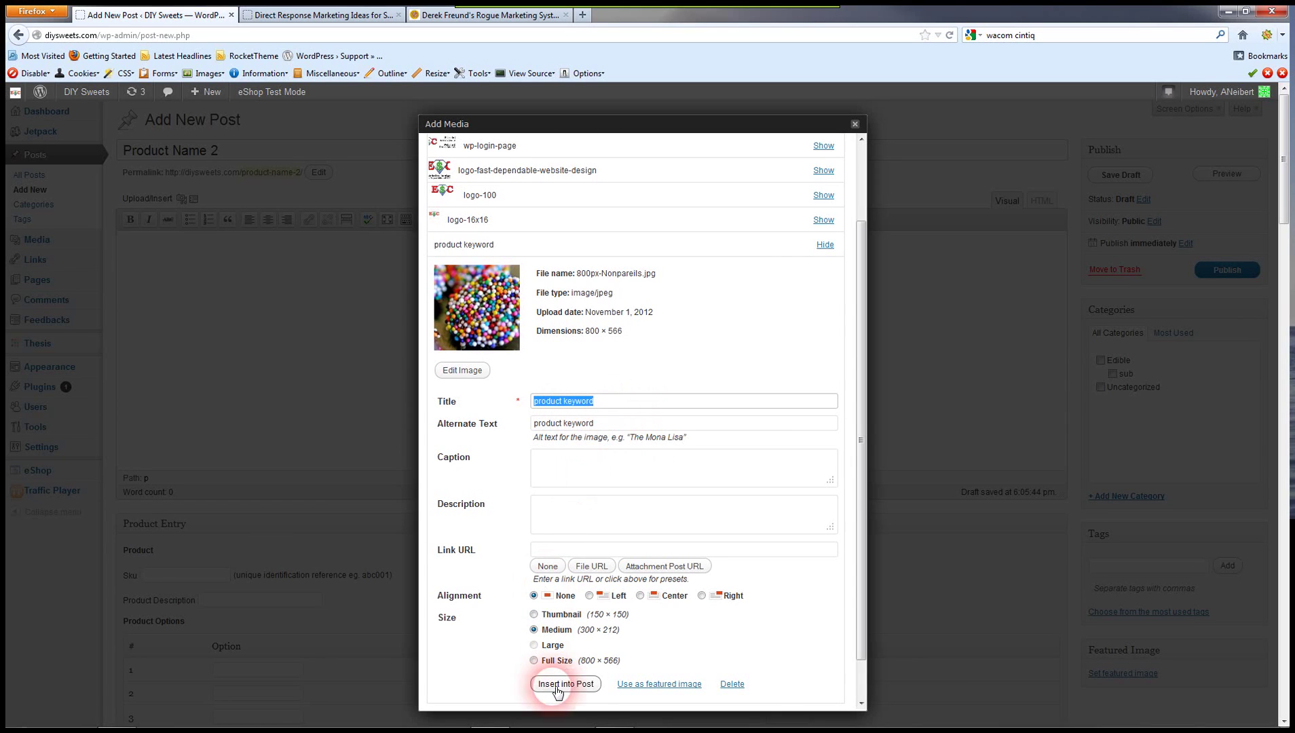
left_click(589, 596)
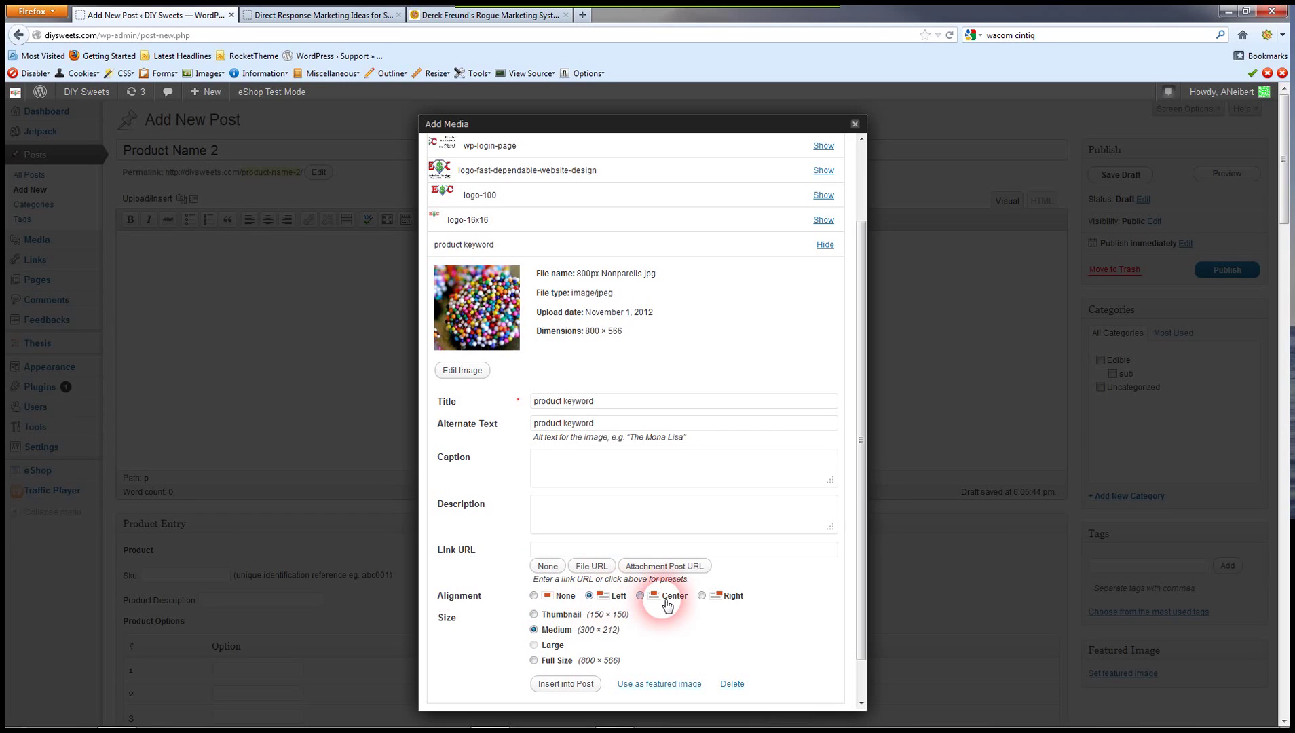
left_click(553, 685)
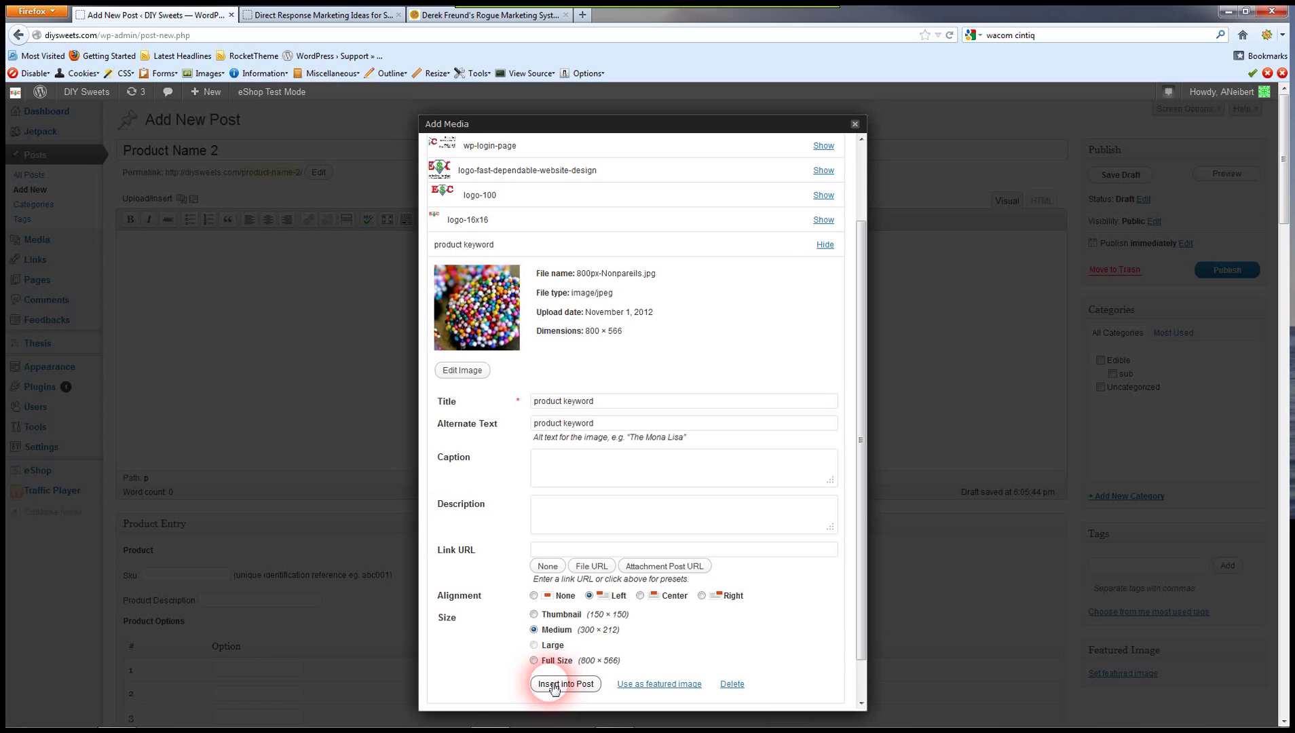
left_click(662, 687)
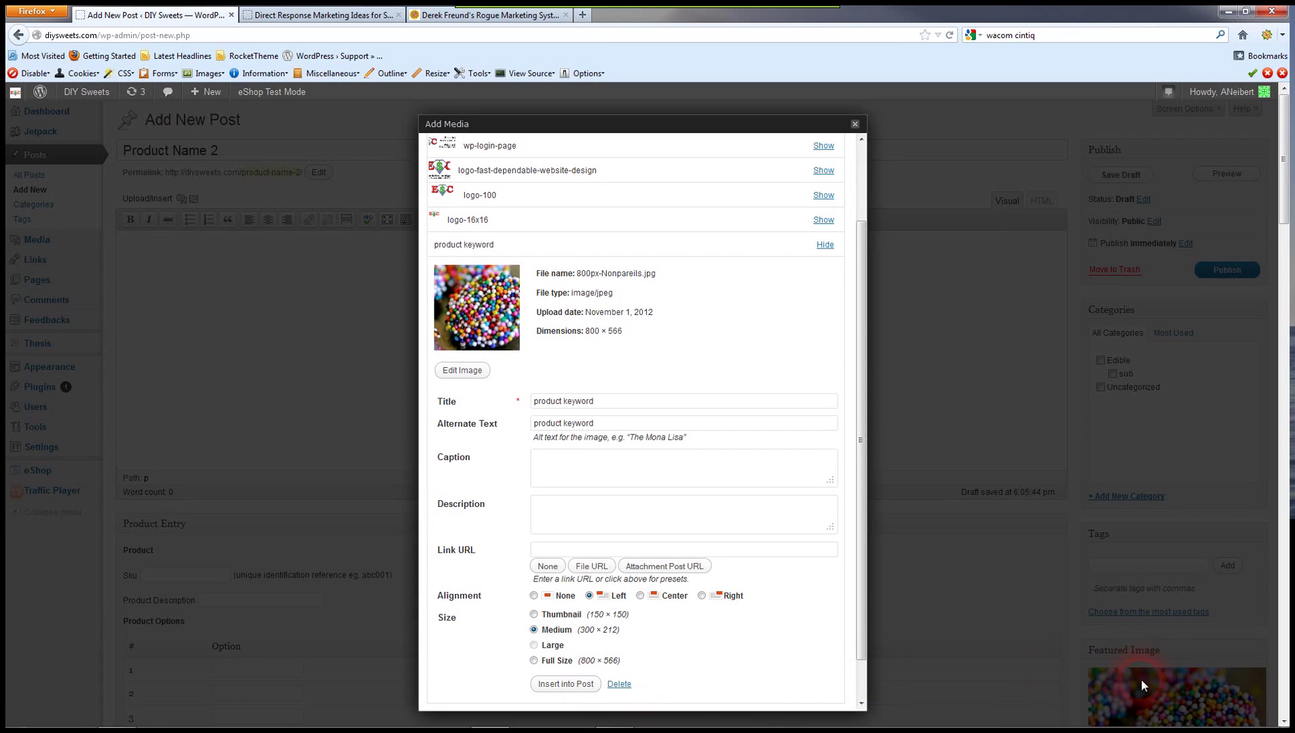
left_click(563, 685)
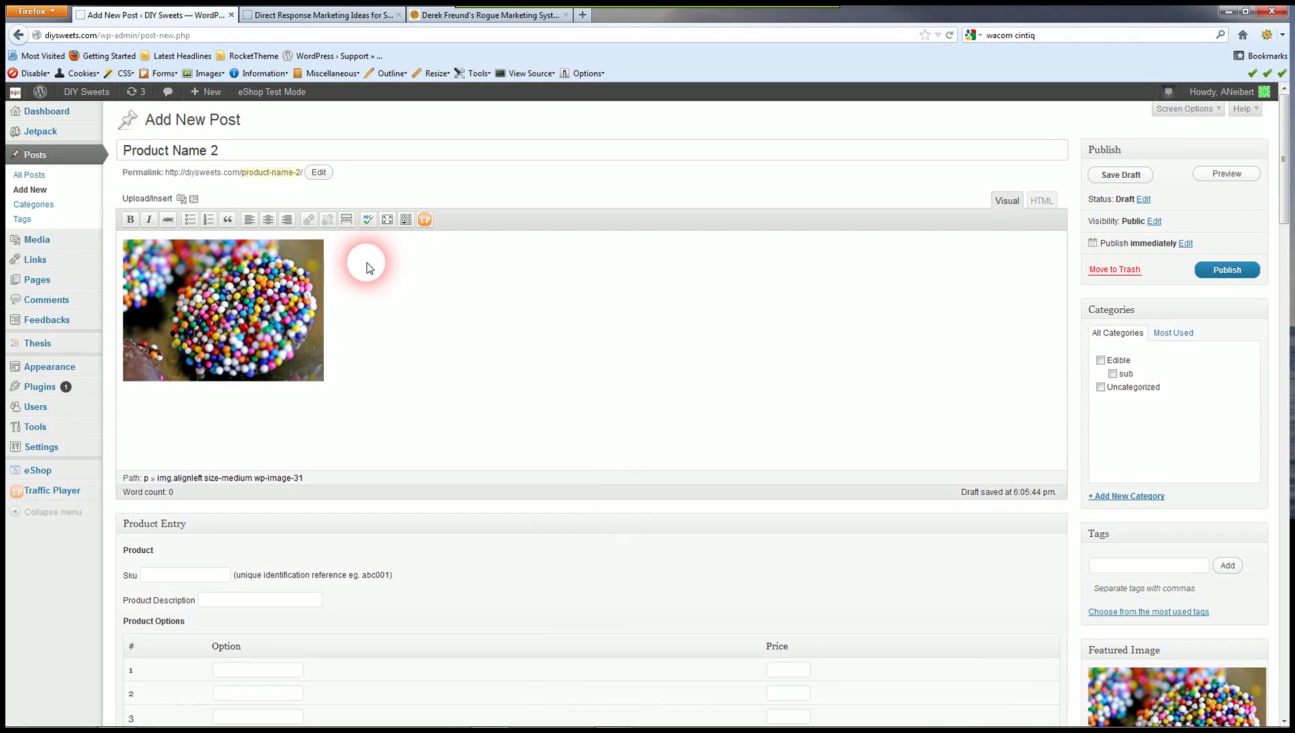
Type placeholder 'aaaaa' beside the image, then open the image's Edit Image settings
left_click(325, 377)
type("aaaaa")
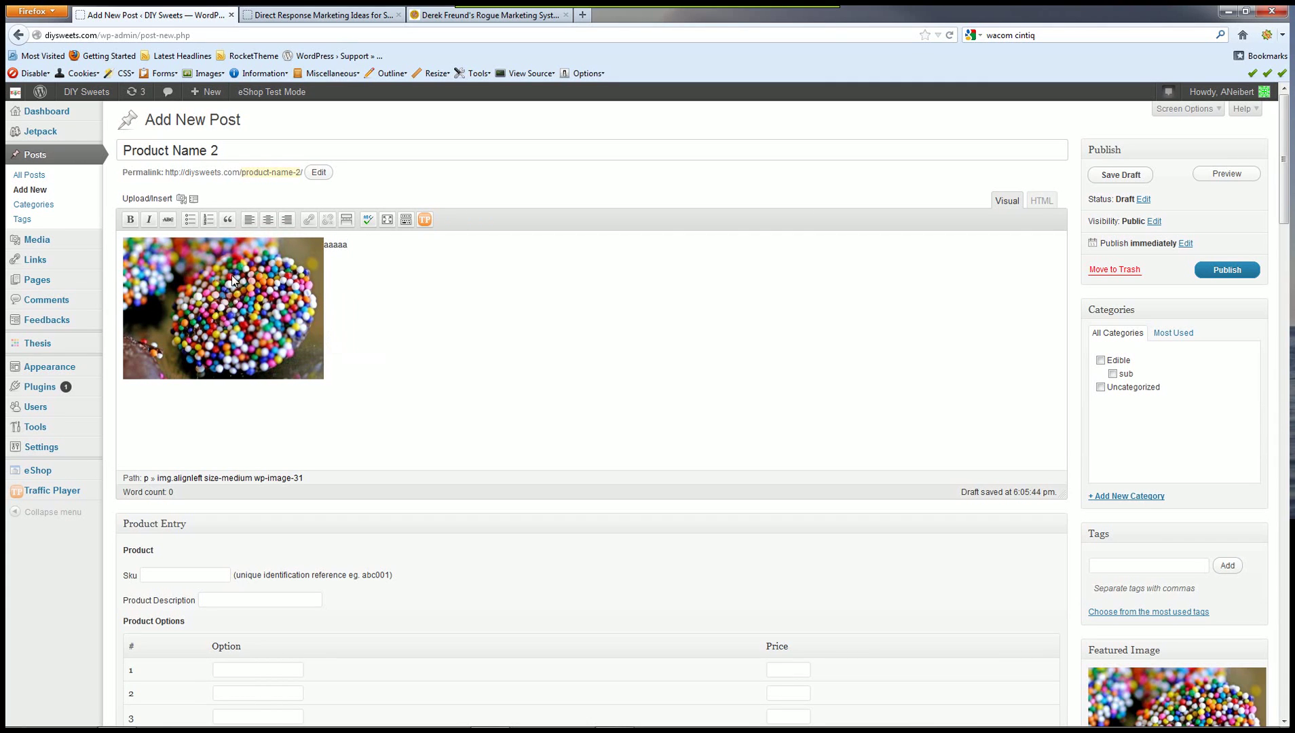
left_click(243, 290)
left_click(144, 249)
left_click(190, 281)
left_click(138, 254)
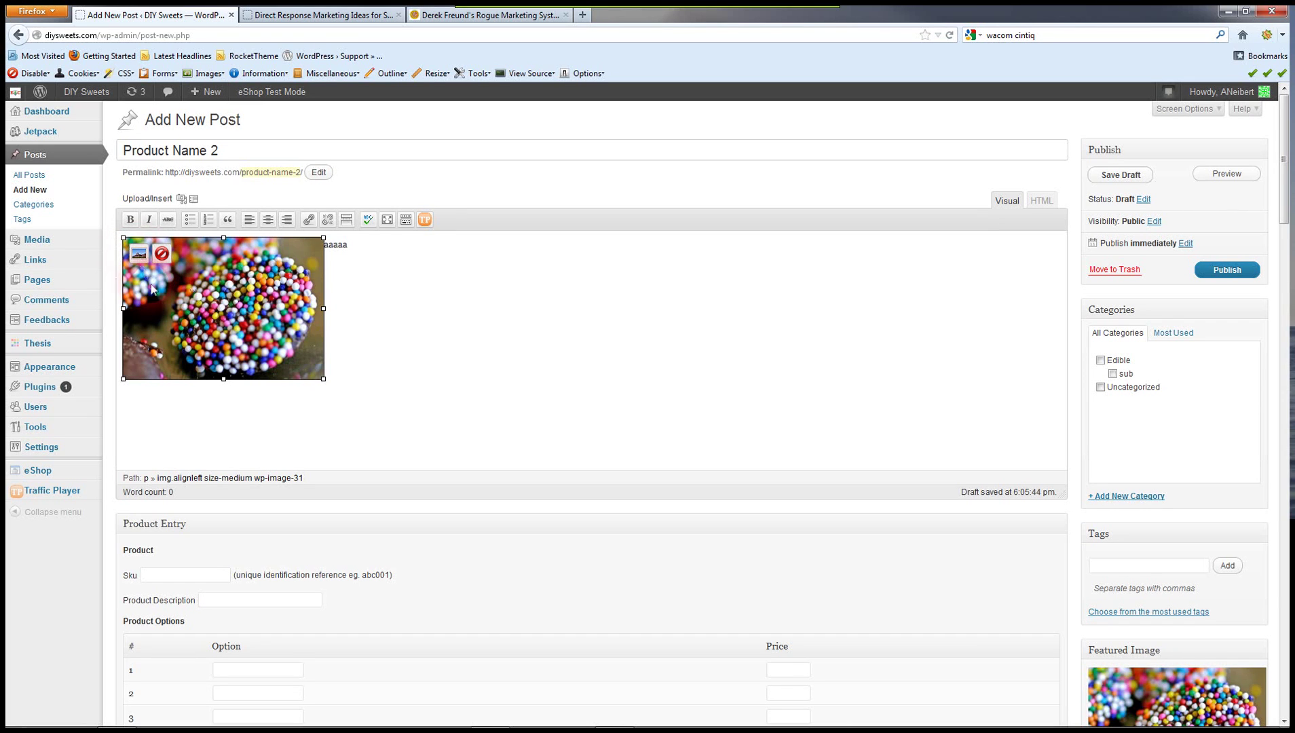
left_click(139, 255)
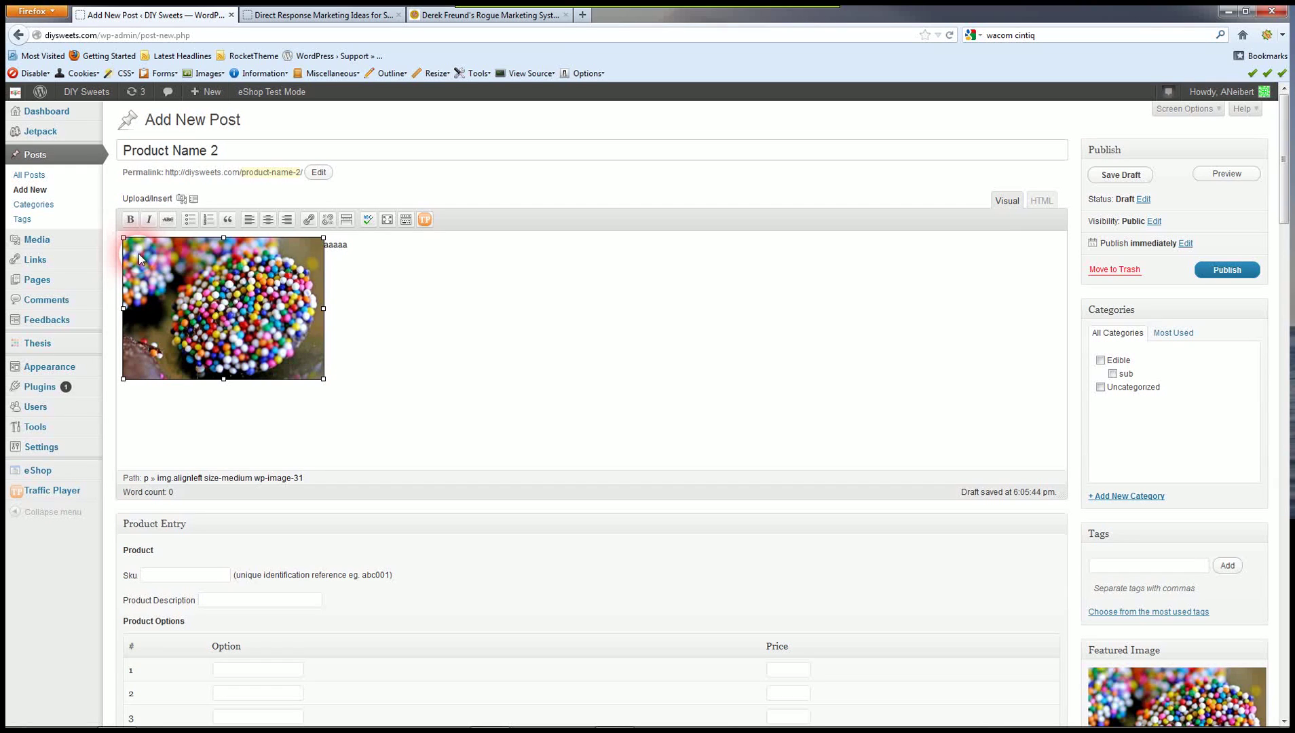
Give the image 12px vertical and horizontal spacing and scale it to 80%
left_click(139, 255)
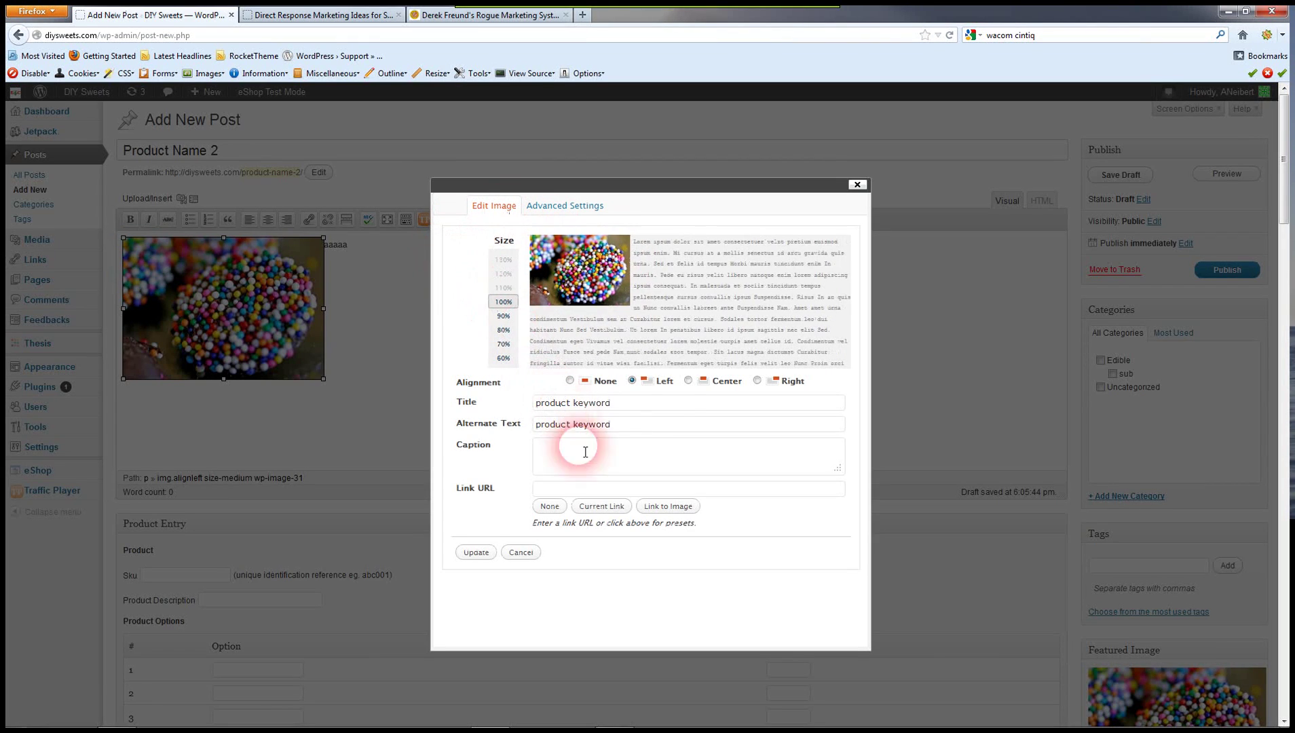
left_click(565, 206)
left_click(687, 511)
type("12")
left_click(799, 514)
type("12")
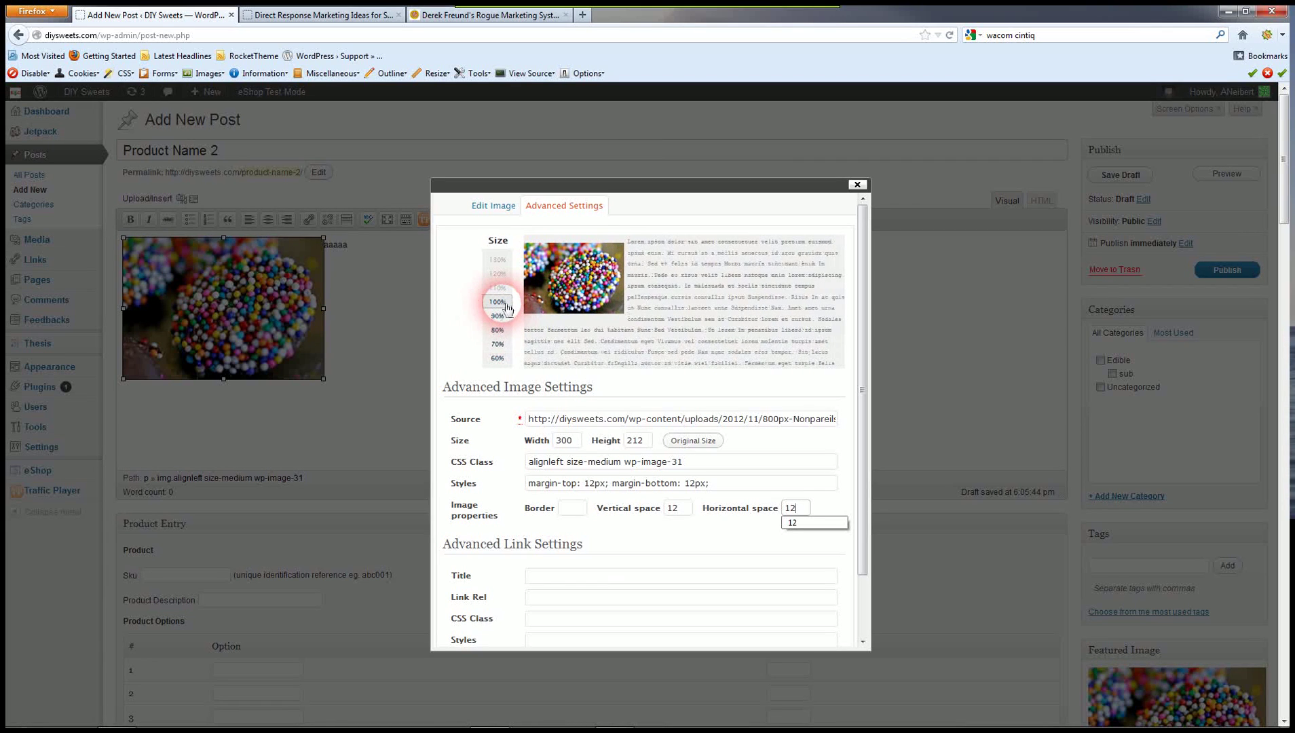
left_click(498, 331)
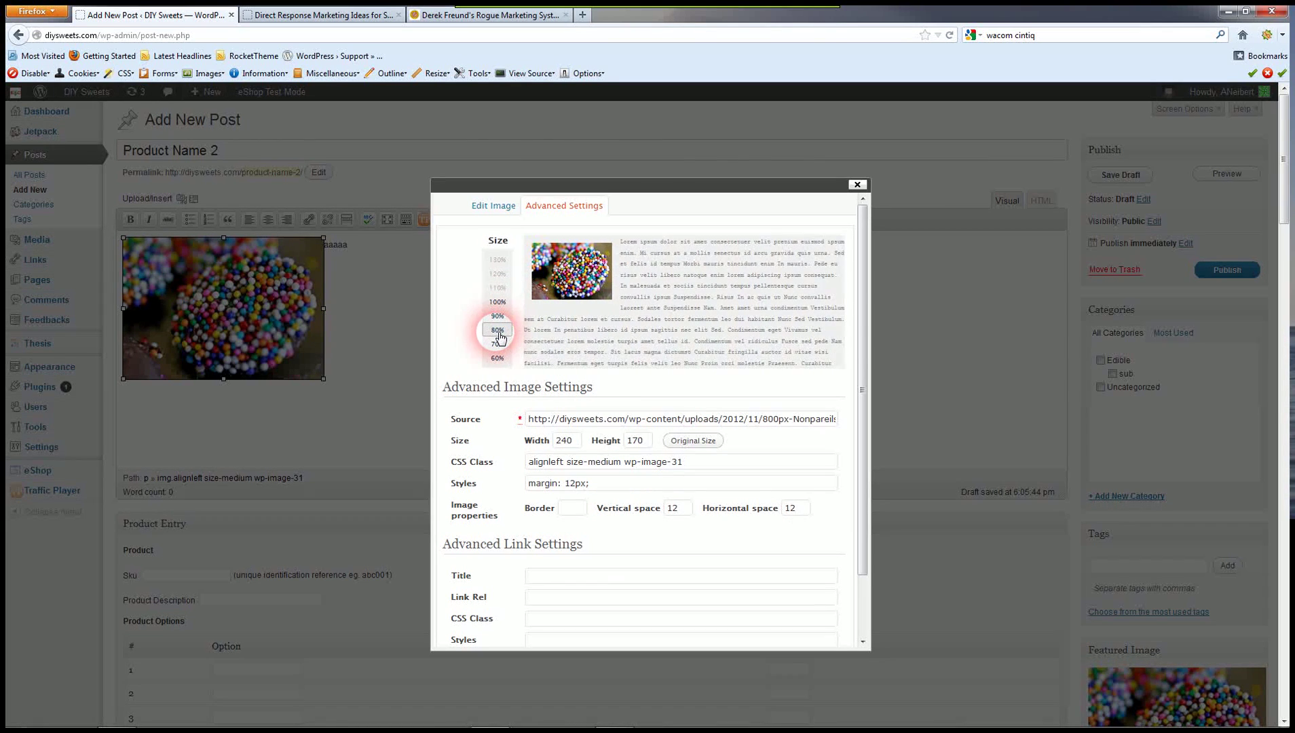
left_click_drag(862, 317, 863, 416)
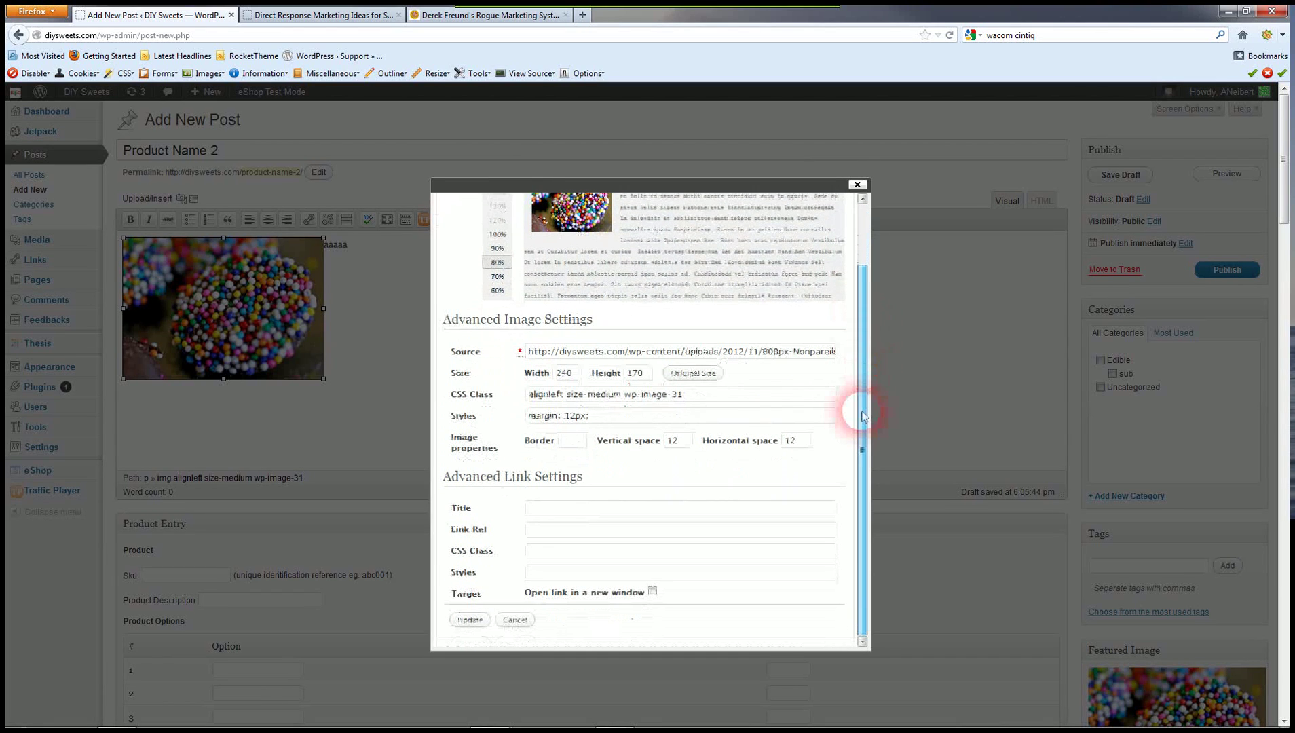
Clear the image's border width so it has no border
left_click(578, 445)
type("3")
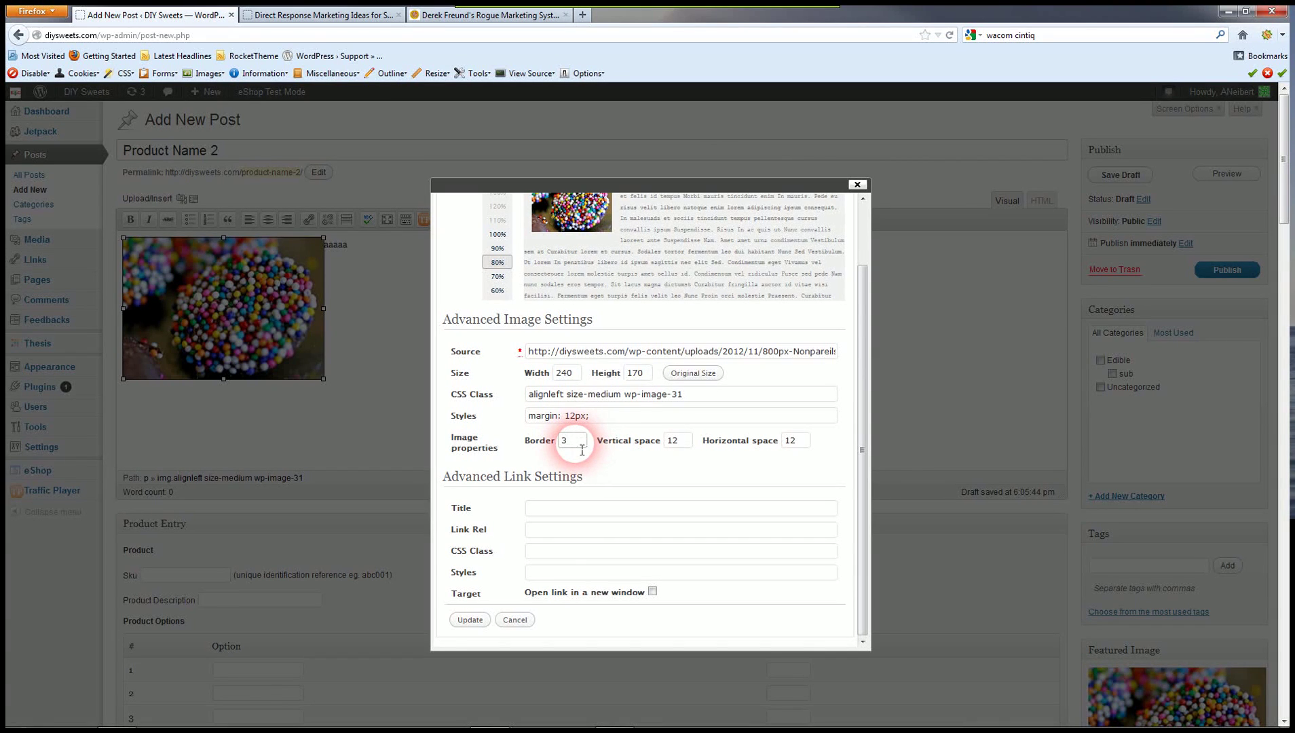
left_click_drag(579, 444, 536, 448)
key("BackSpace")
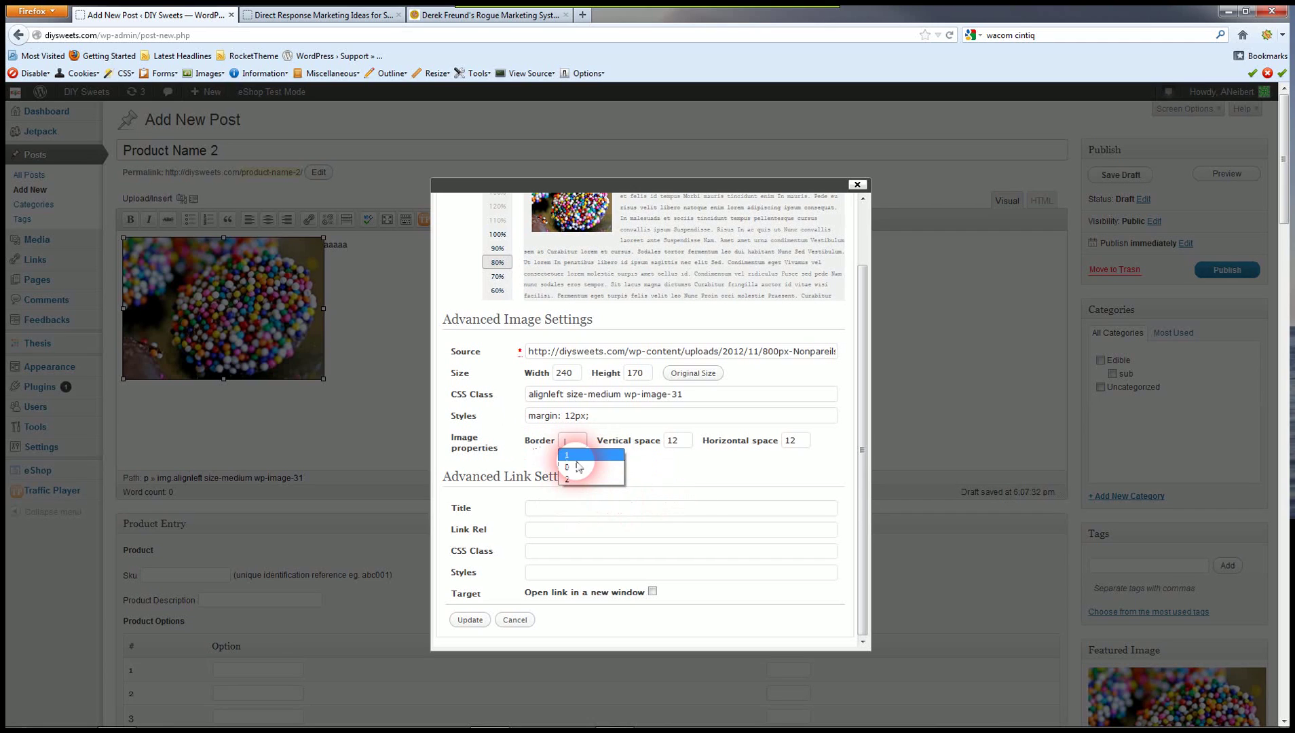
left_click(578, 467)
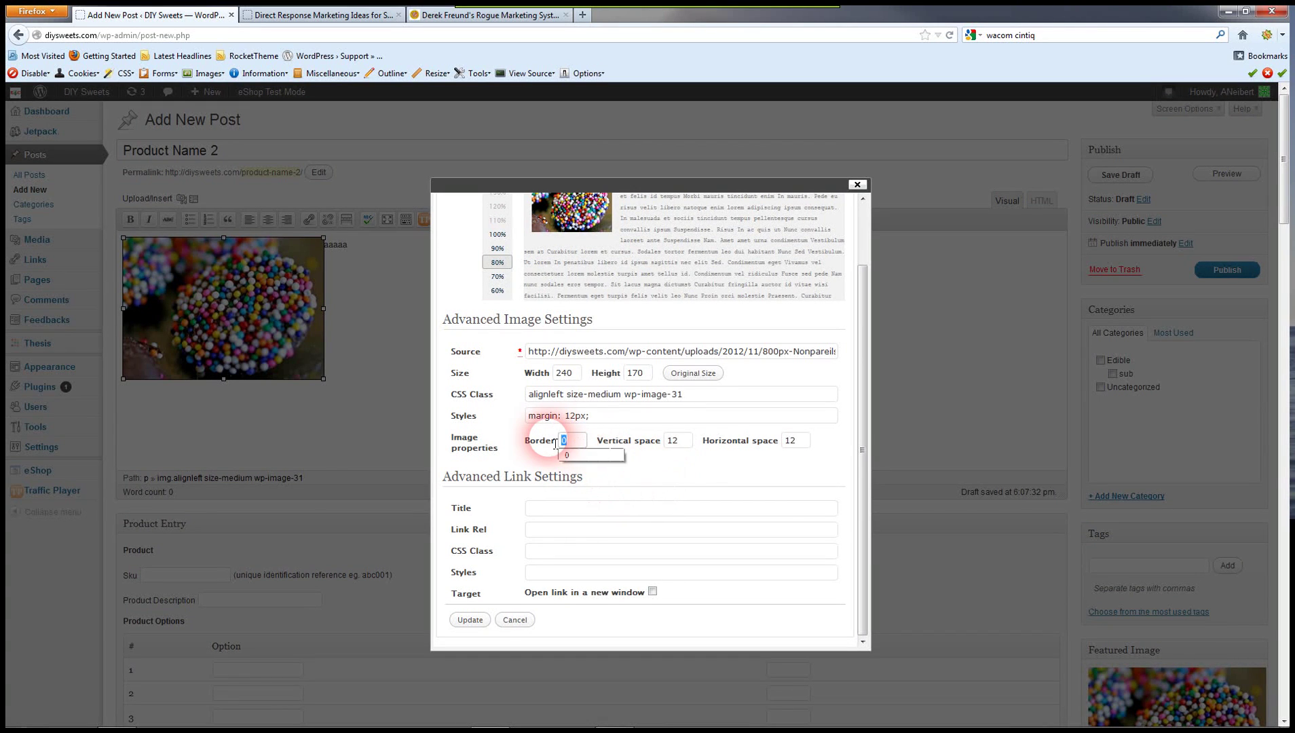
double_click(558, 442)
key("BackSpace")
left_click(705, 509)
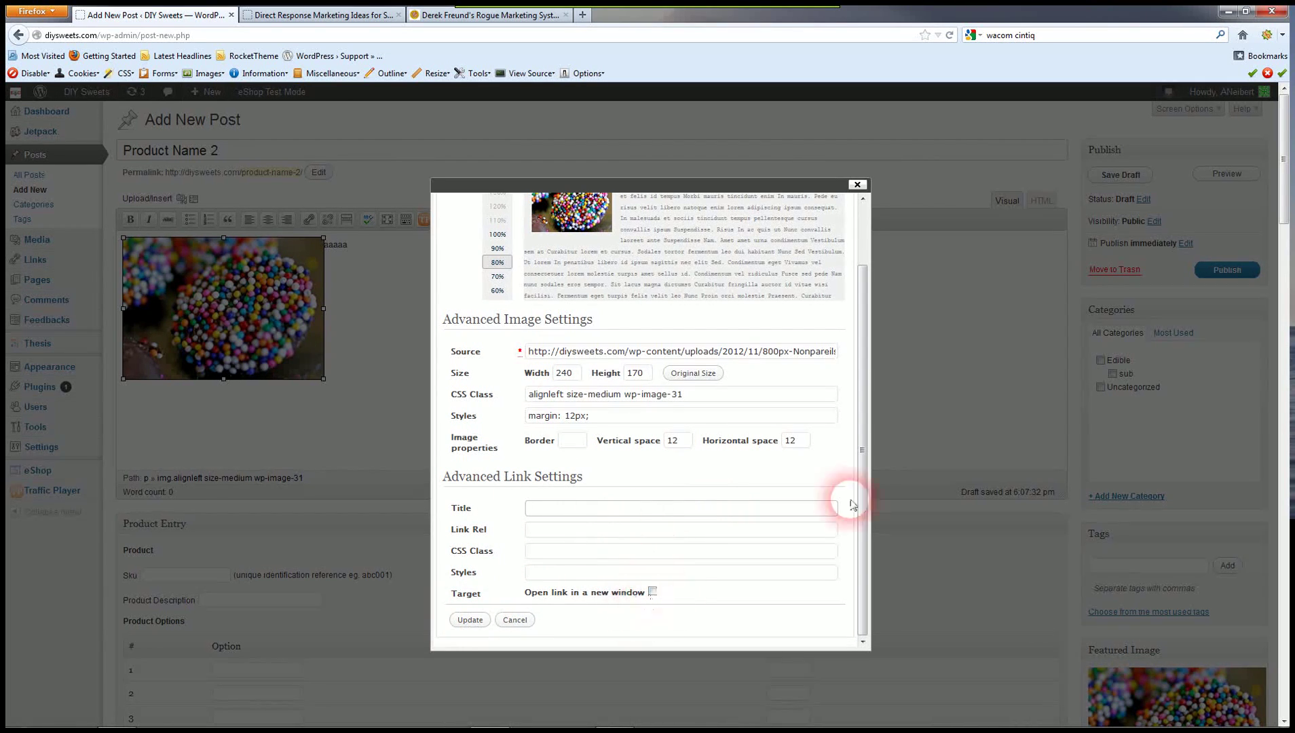
scroll(857, 508, "up", 2)
left_click(494, 206)
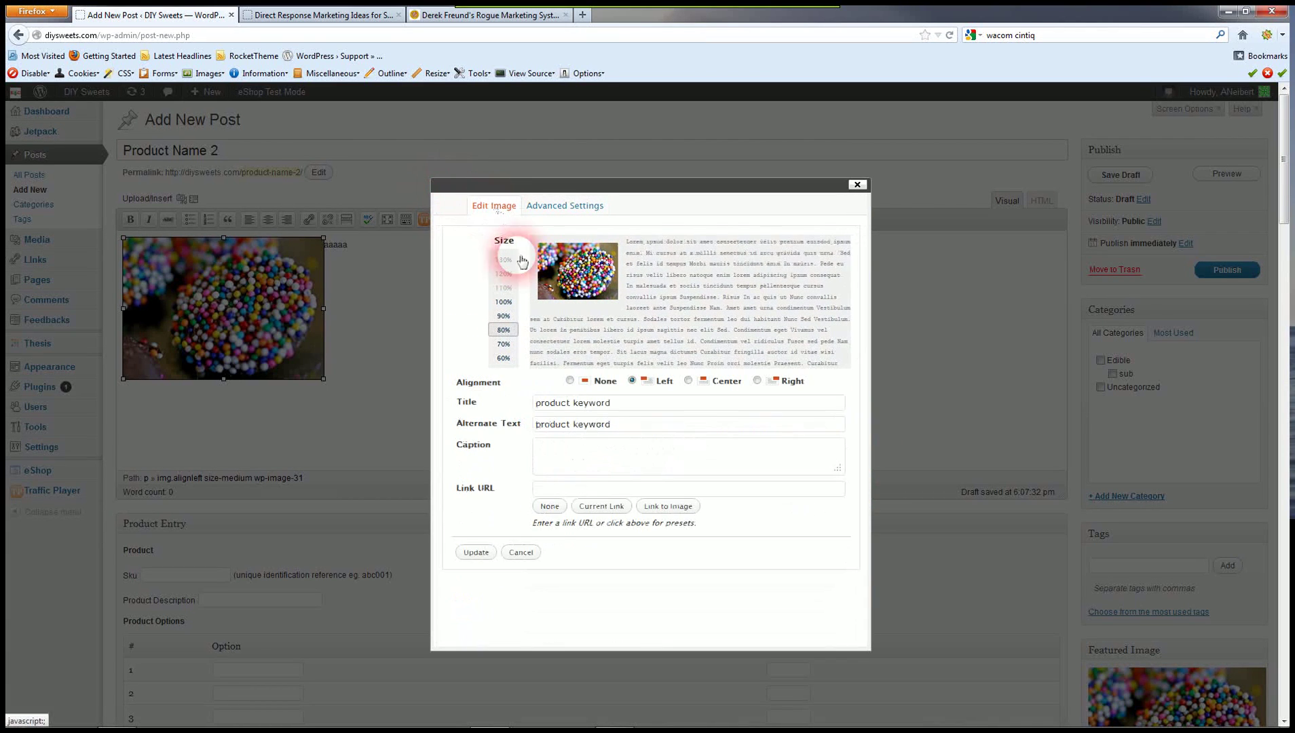
left_click(546, 489)
type("http://e")
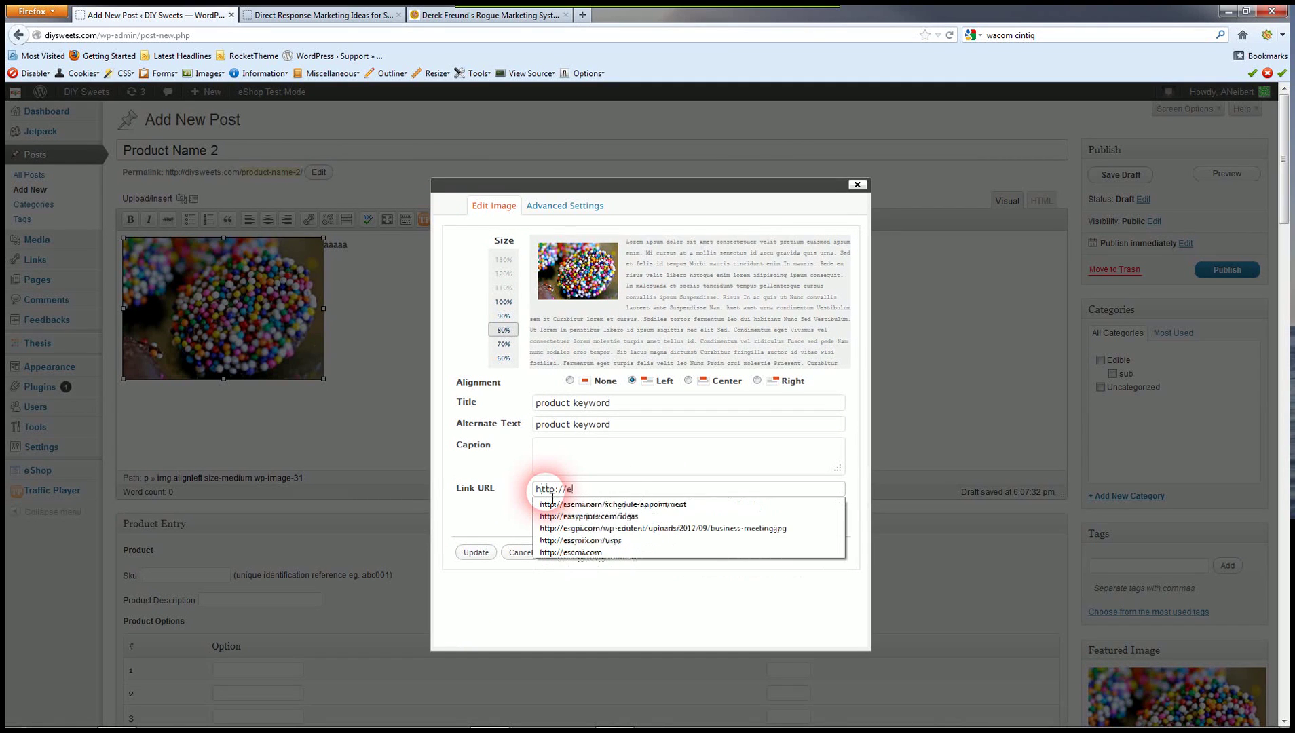
type("scmi.com")
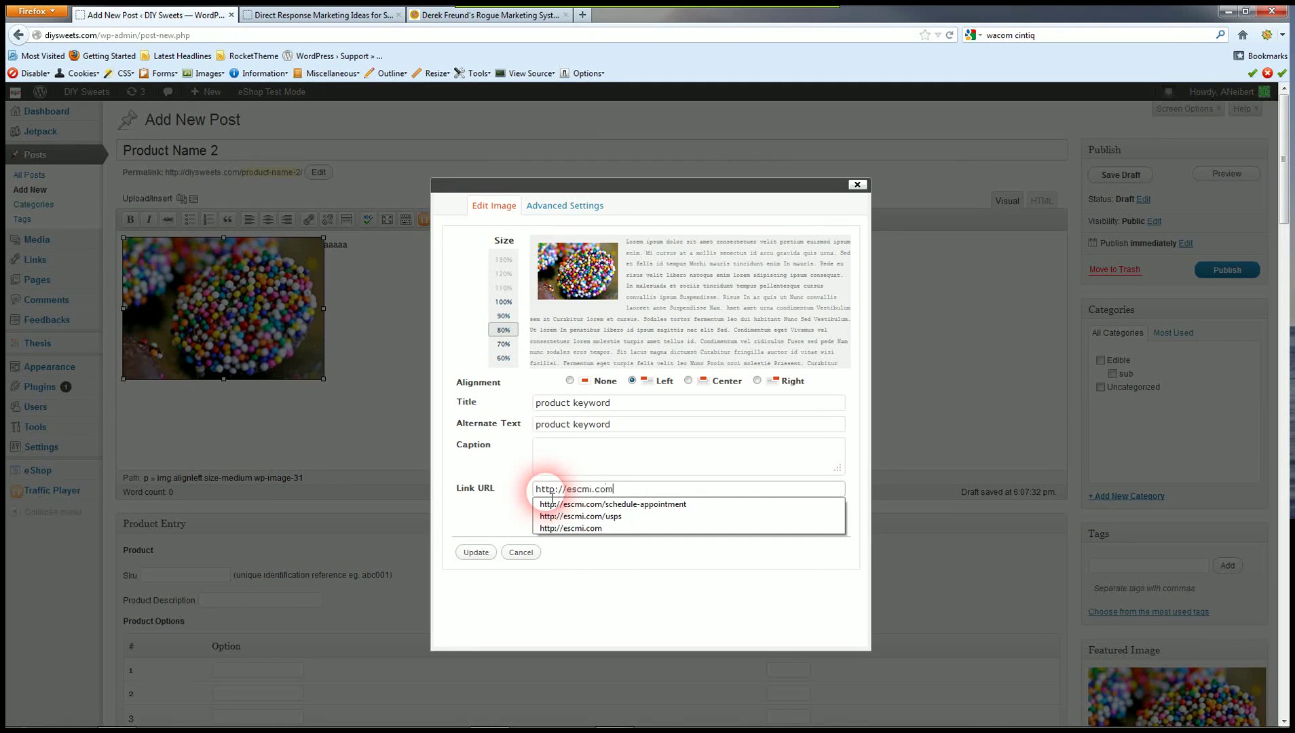
key("Tab")
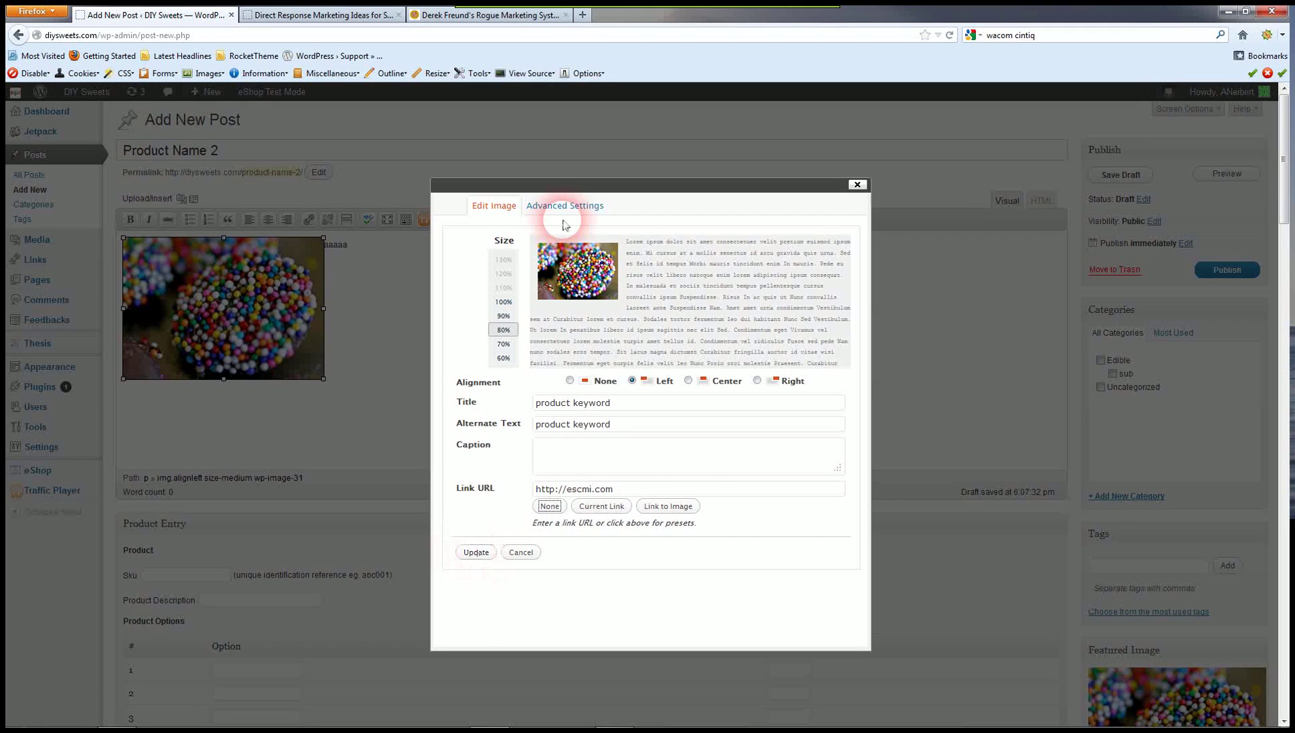
left_click(565, 205)
left_click_drag(862, 462, 854, 601)
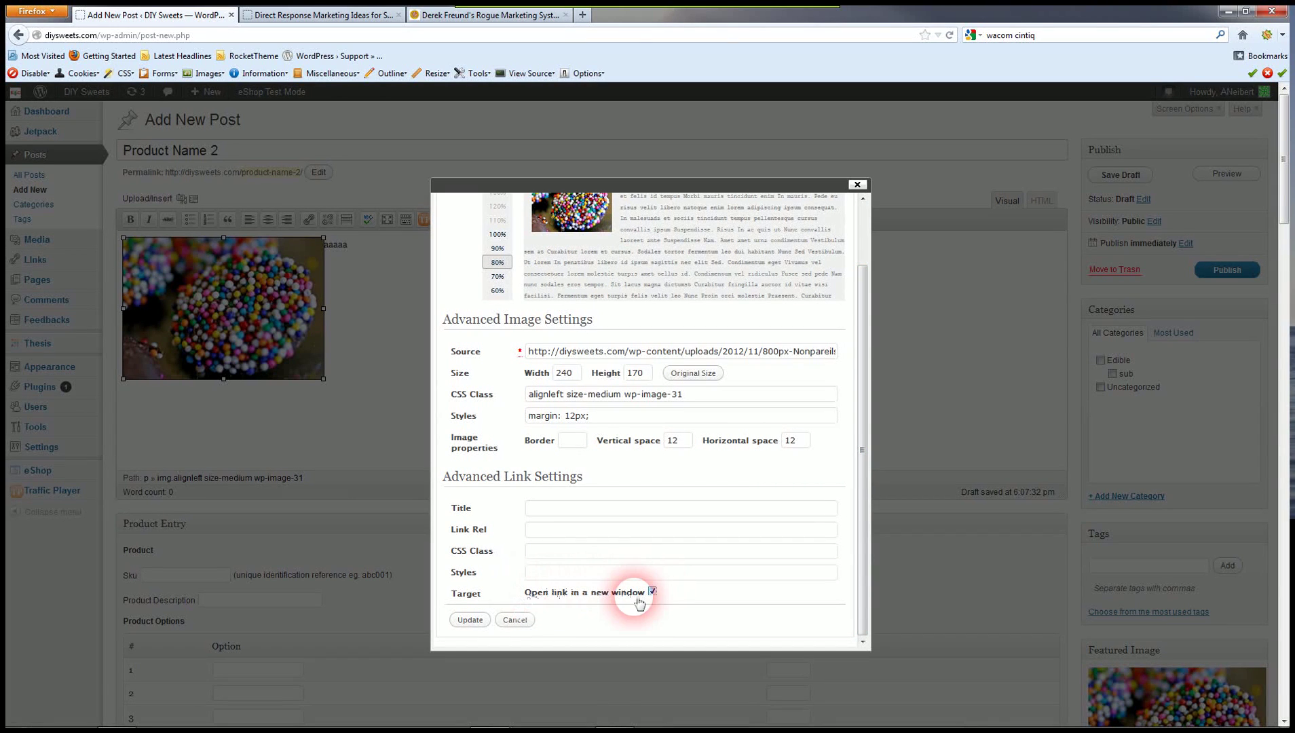
left_click(470, 619)
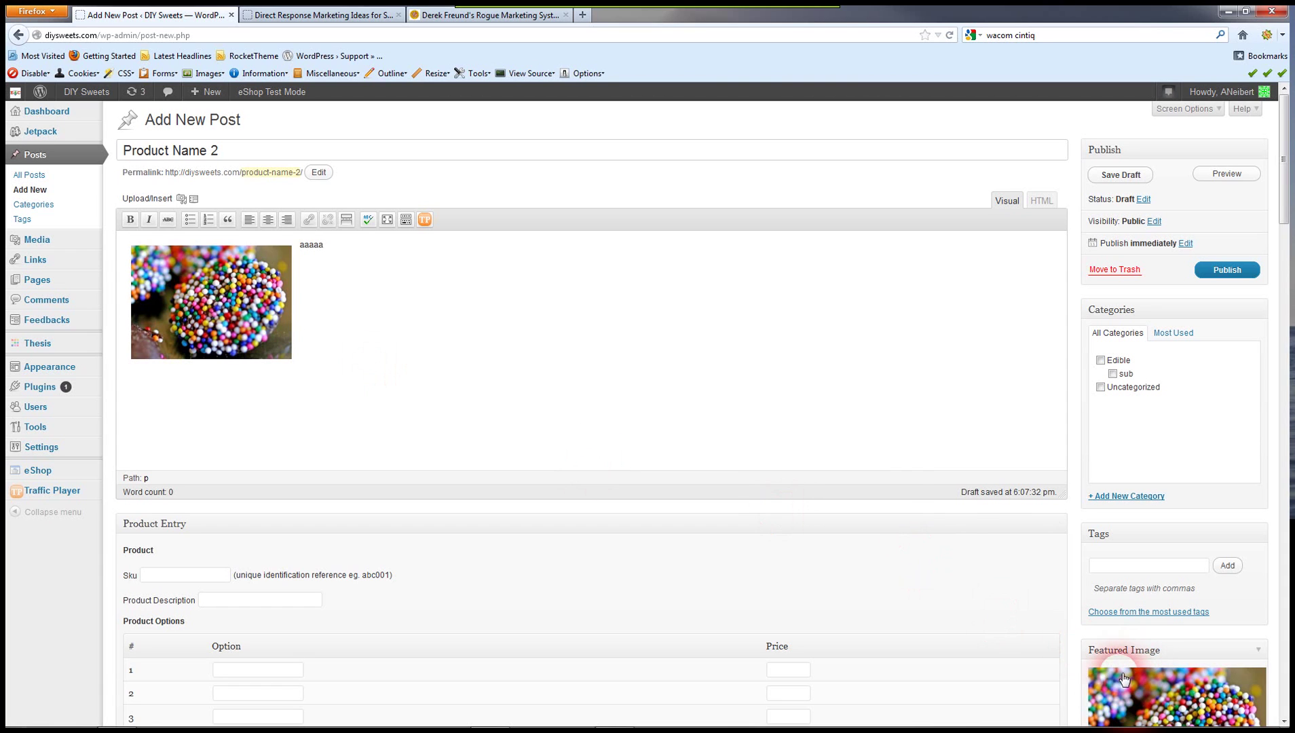
Add an empty line above the image and show the Kitchen Sink formatting row
scroll(961, 524, "down", 5)
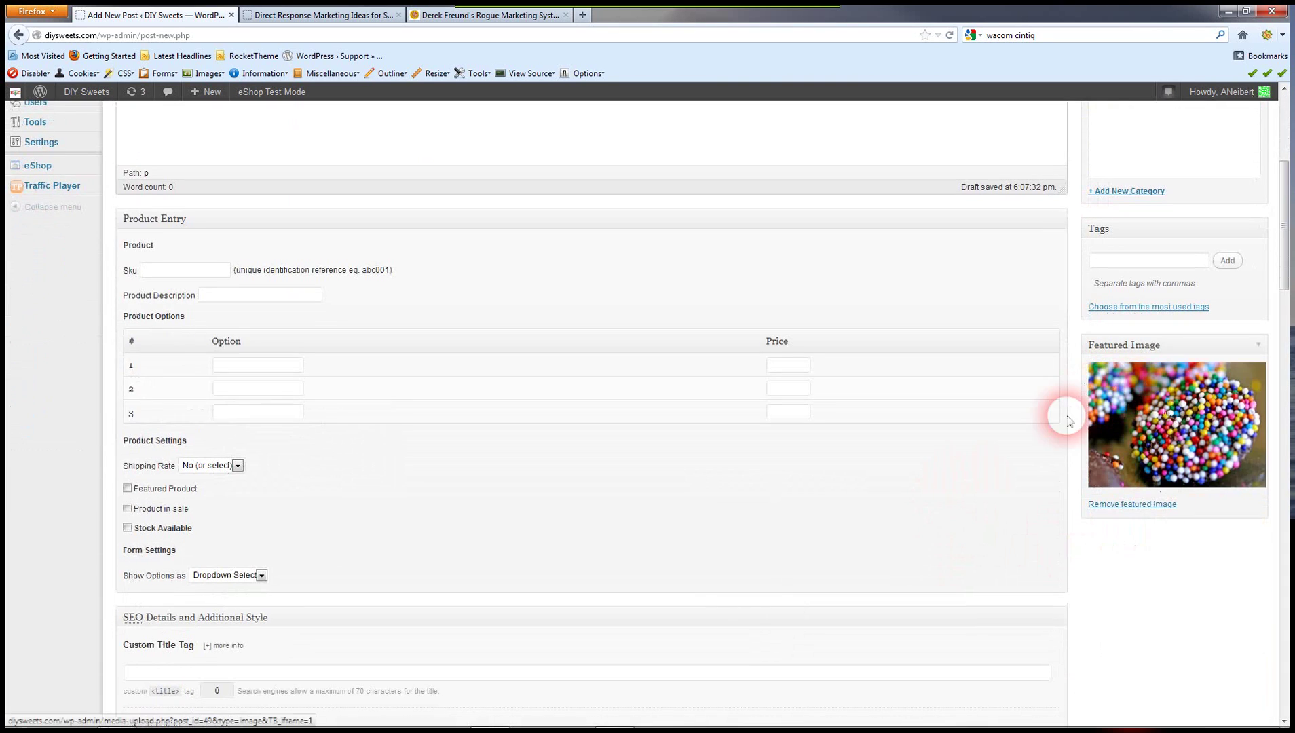
scroll(824, 443, "up", 5)
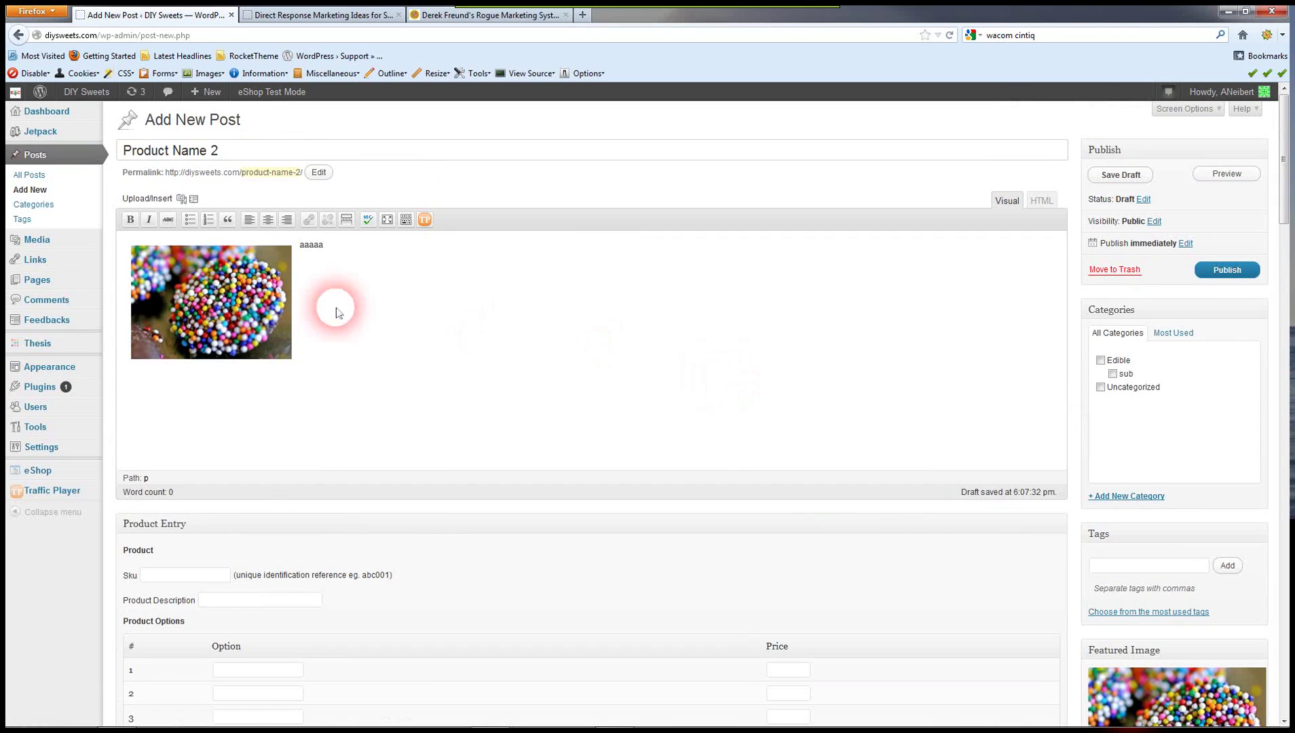
left_click(324, 272)
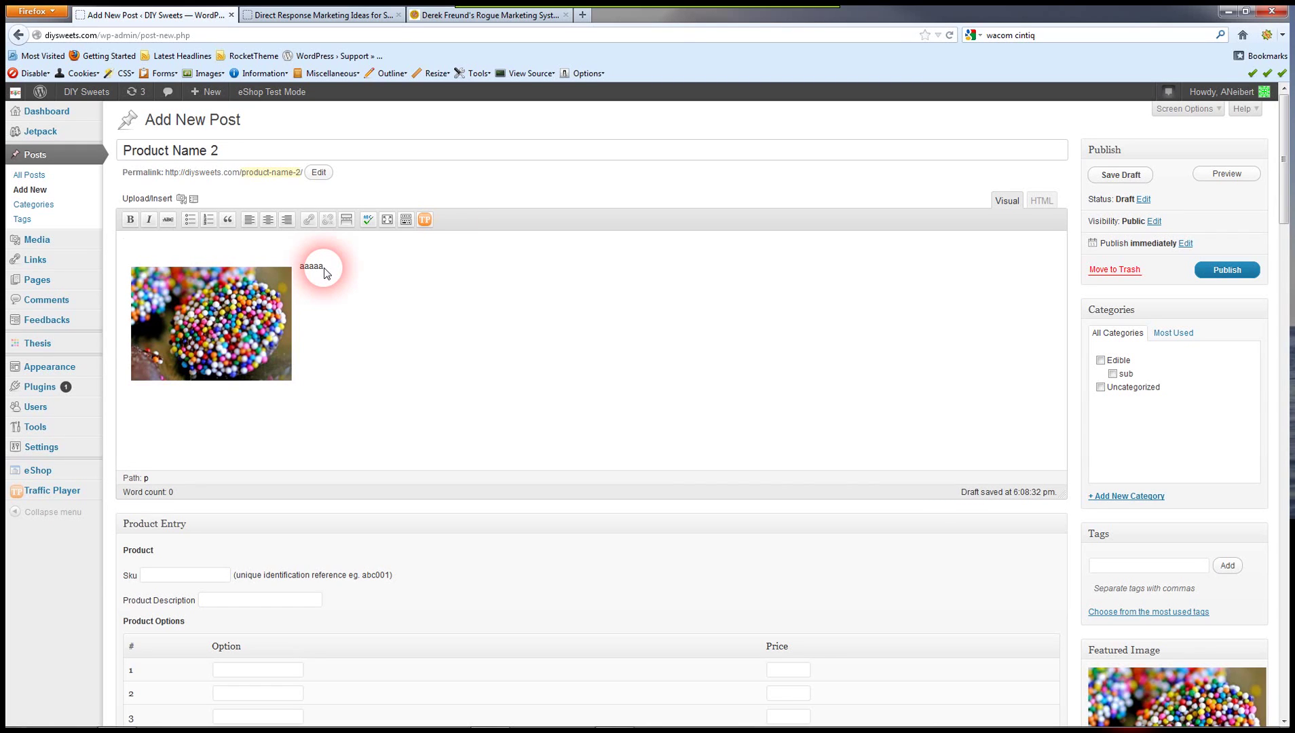
left_click(406, 219)
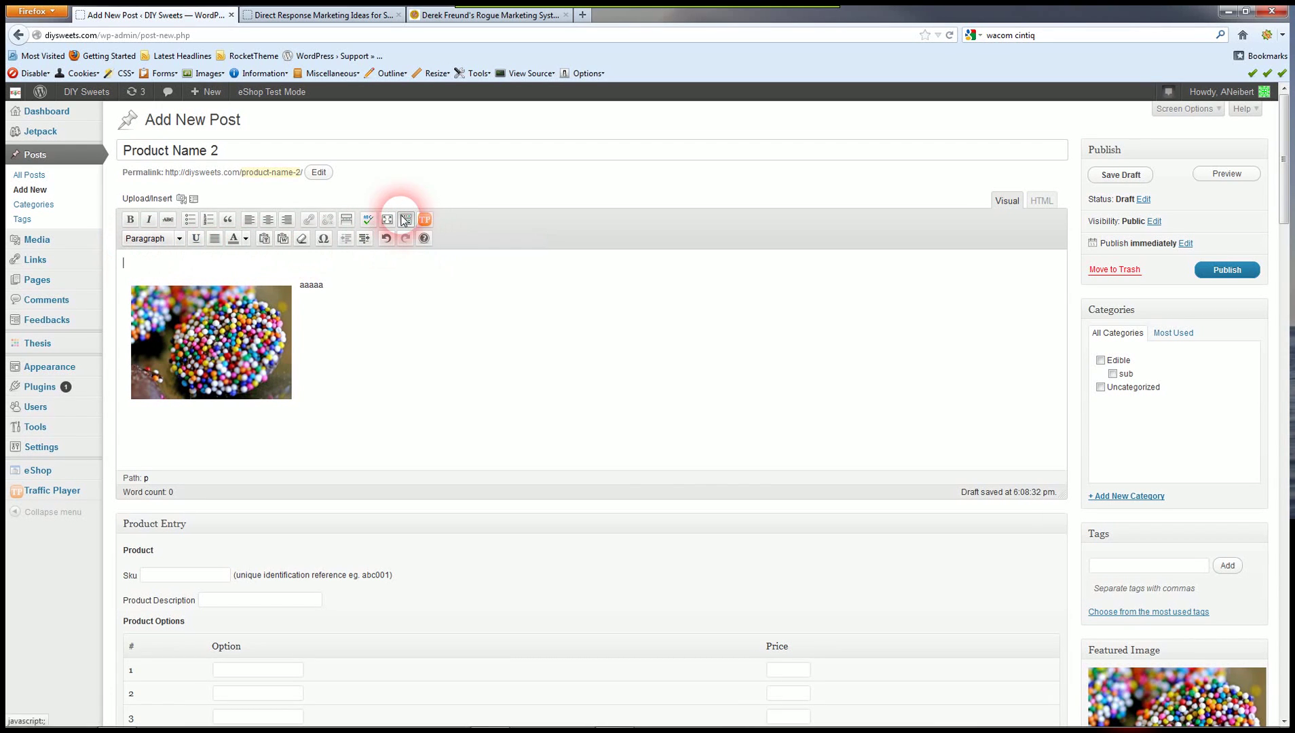
Type the line 'This is the title of the product listing' above the image
type("This is the title of the product listing")
Format the title line as Heading 1
triple_click(150, 270)
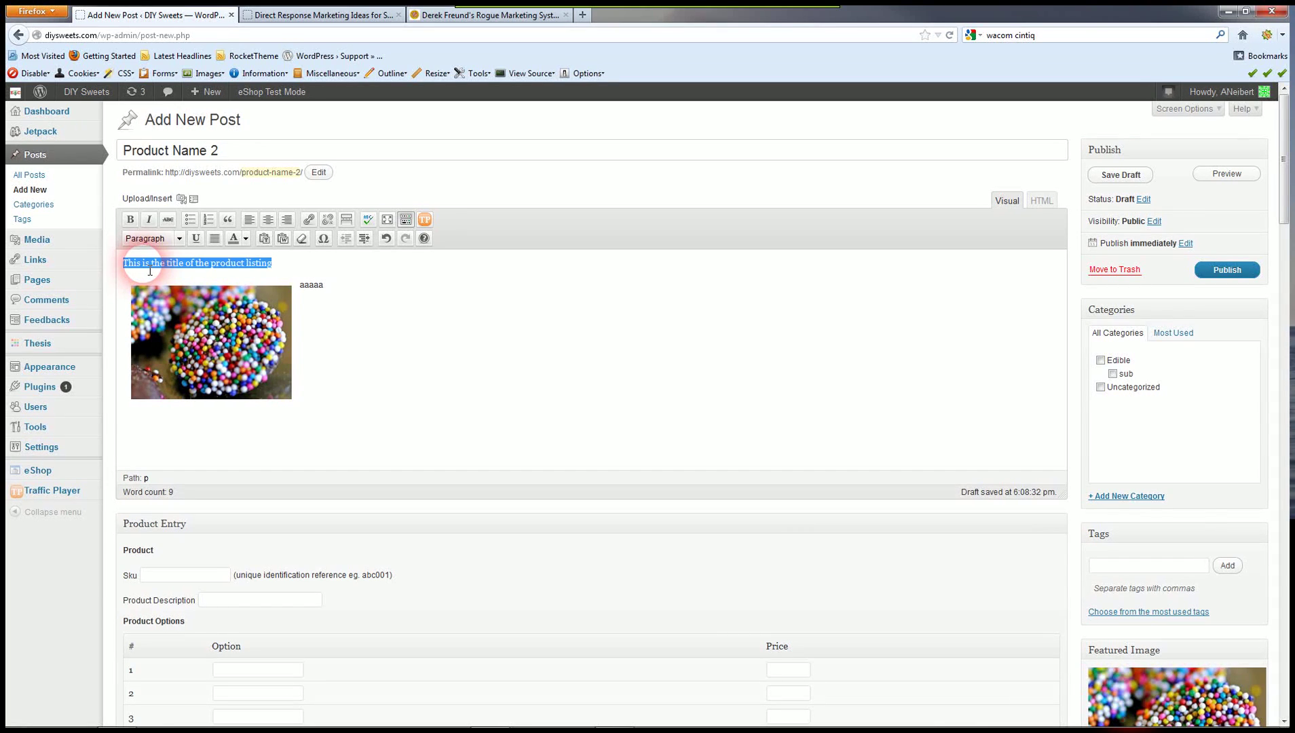
left_click(171, 238)
left_click(153, 321)
left_click(178, 238)
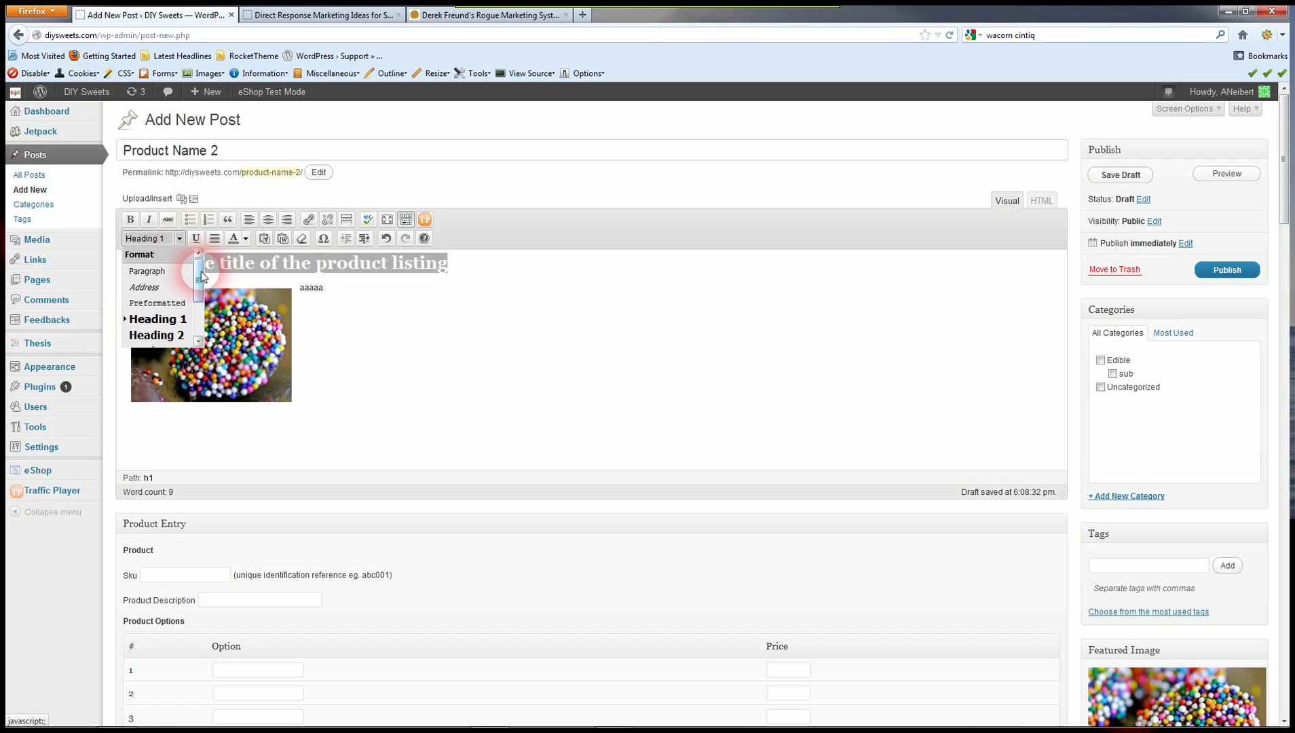
mouse_move(200, 281)
left_mouse_down()
mouse_move(200, 306)
mouse_move(205, 283)
left_mouse_up()
scroll(197, 284, "down", 1)
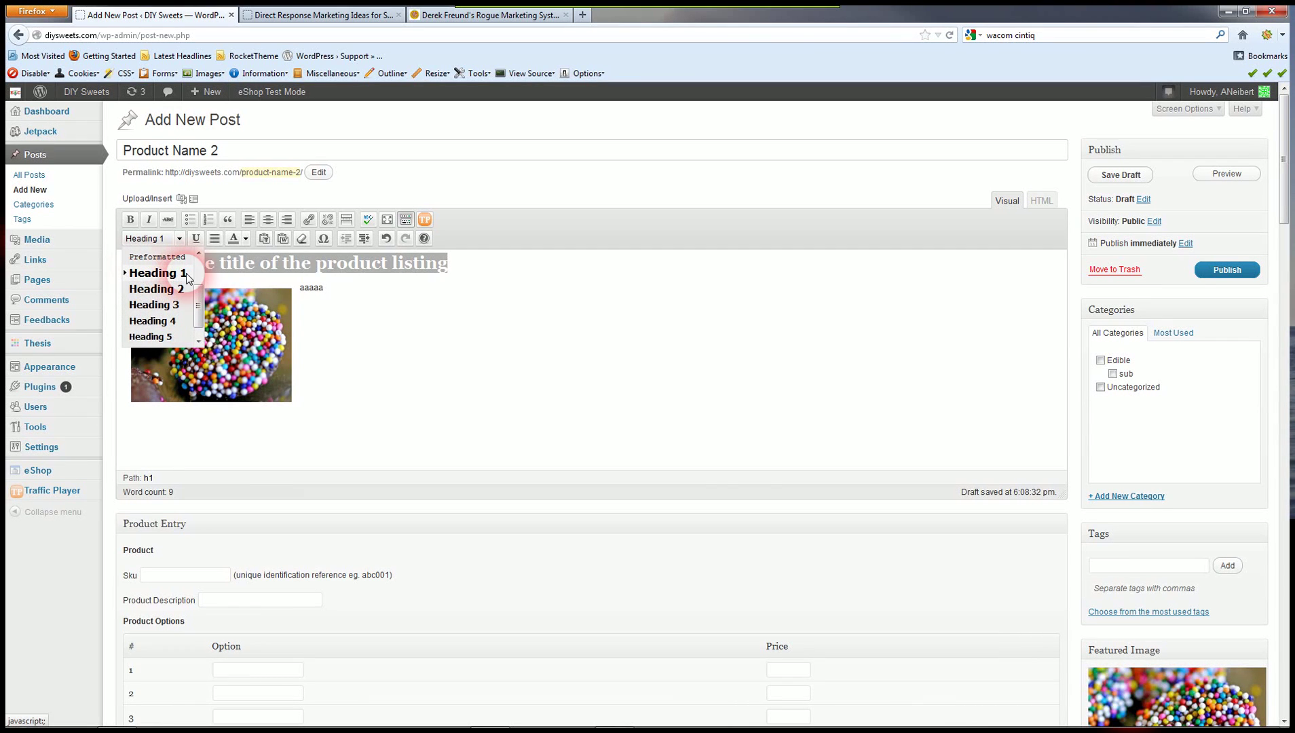
left_click_drag(198, 298, 201, 269)
left_click(487, 277)
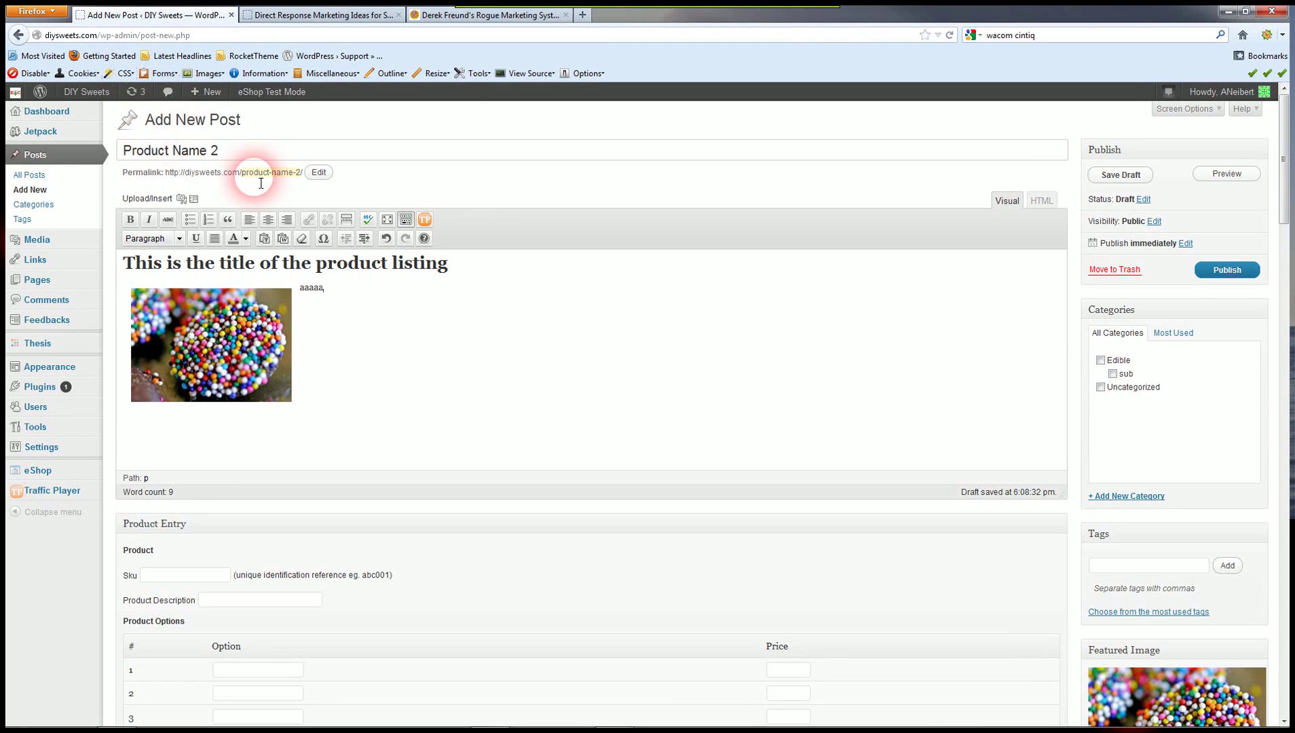
left_click_drag(242, 173, 307, 179)
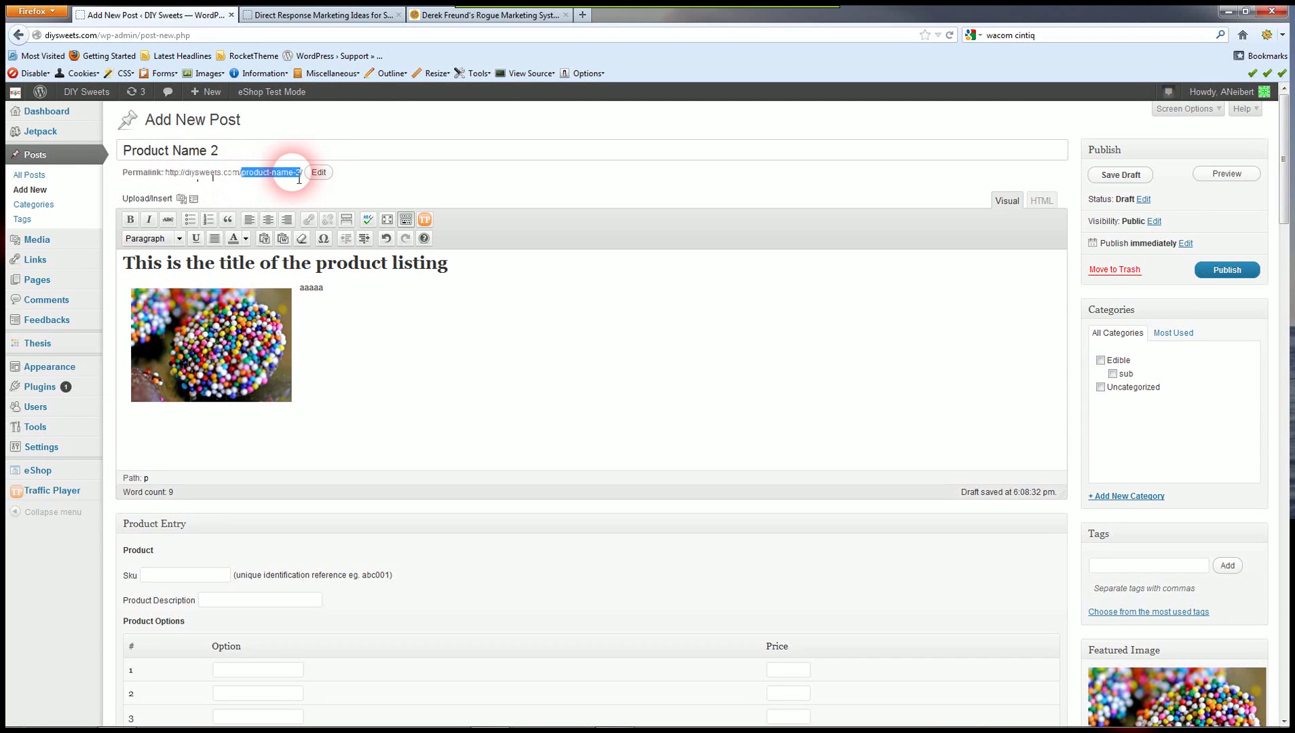
Replace the placeholder 'aaaaa' next to the image with 'specs of product,'
left_click_drag(123, 265, 456, 266)
left_click(329, 286)
double_click(311, 288)
type("specs of pr")
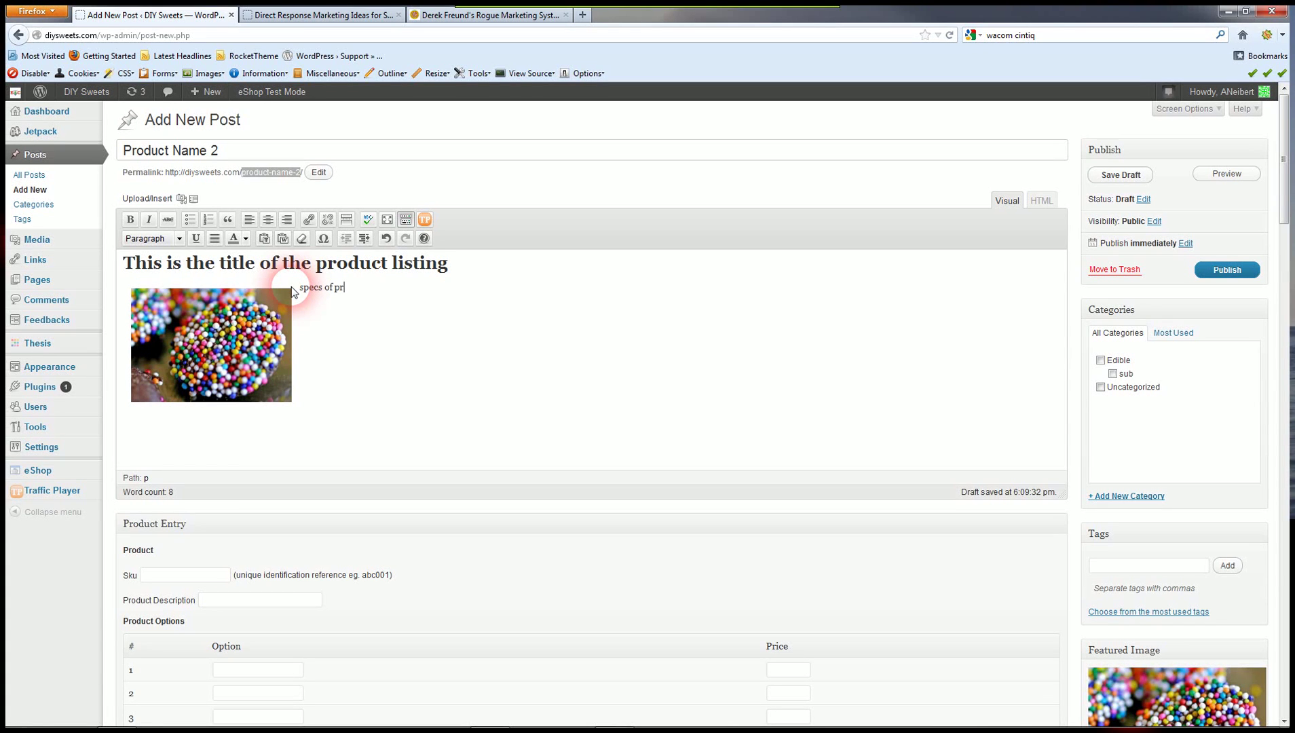
type("oduct,")
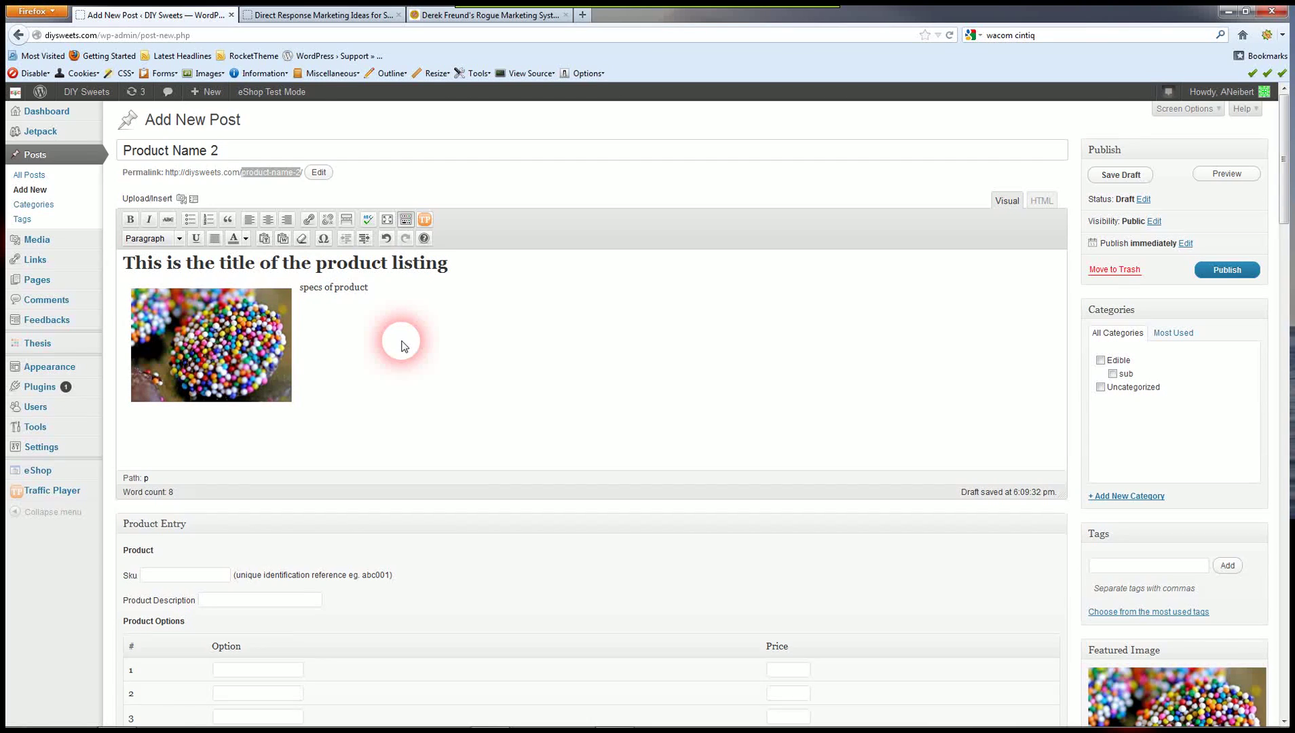
scroll(407, 339, "down", 2)
scroll(456, 451, "down", 4)
Enter SKU 3333 and description 'product 3' in the Product Entry fields
left_click(164, 346)
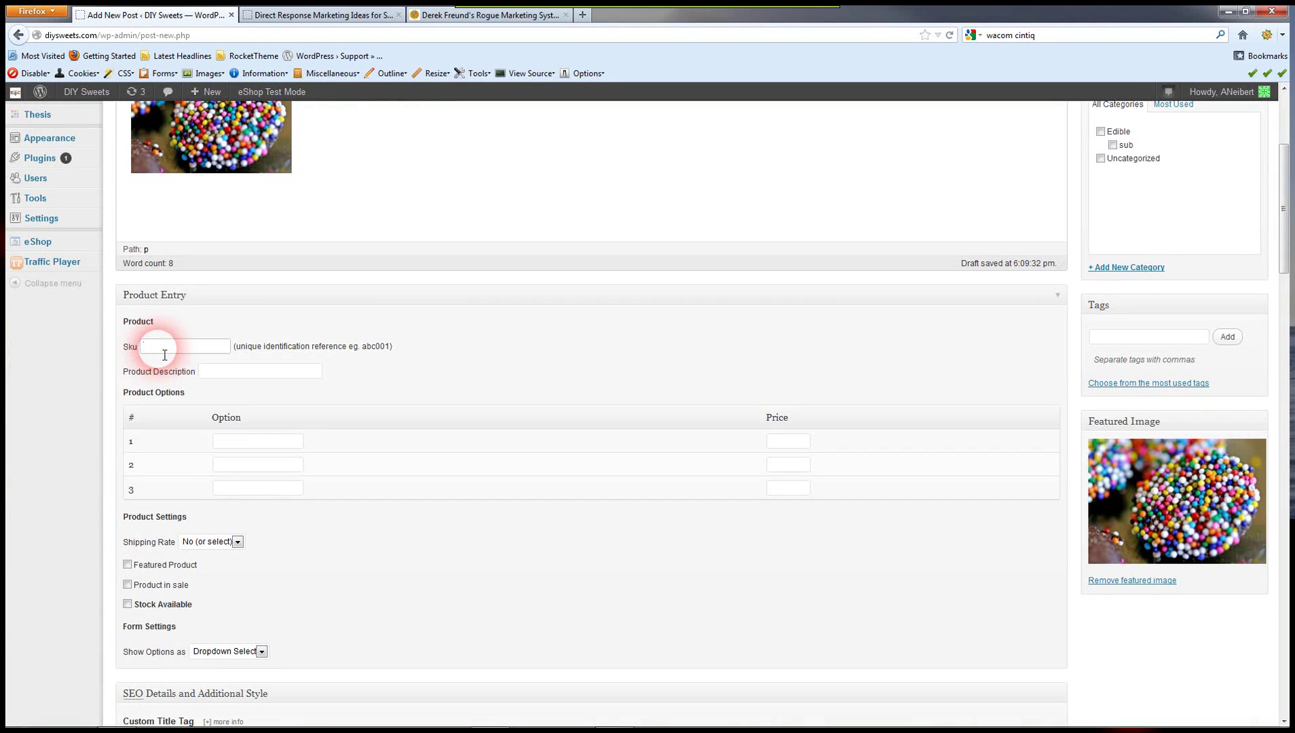
type("3333")
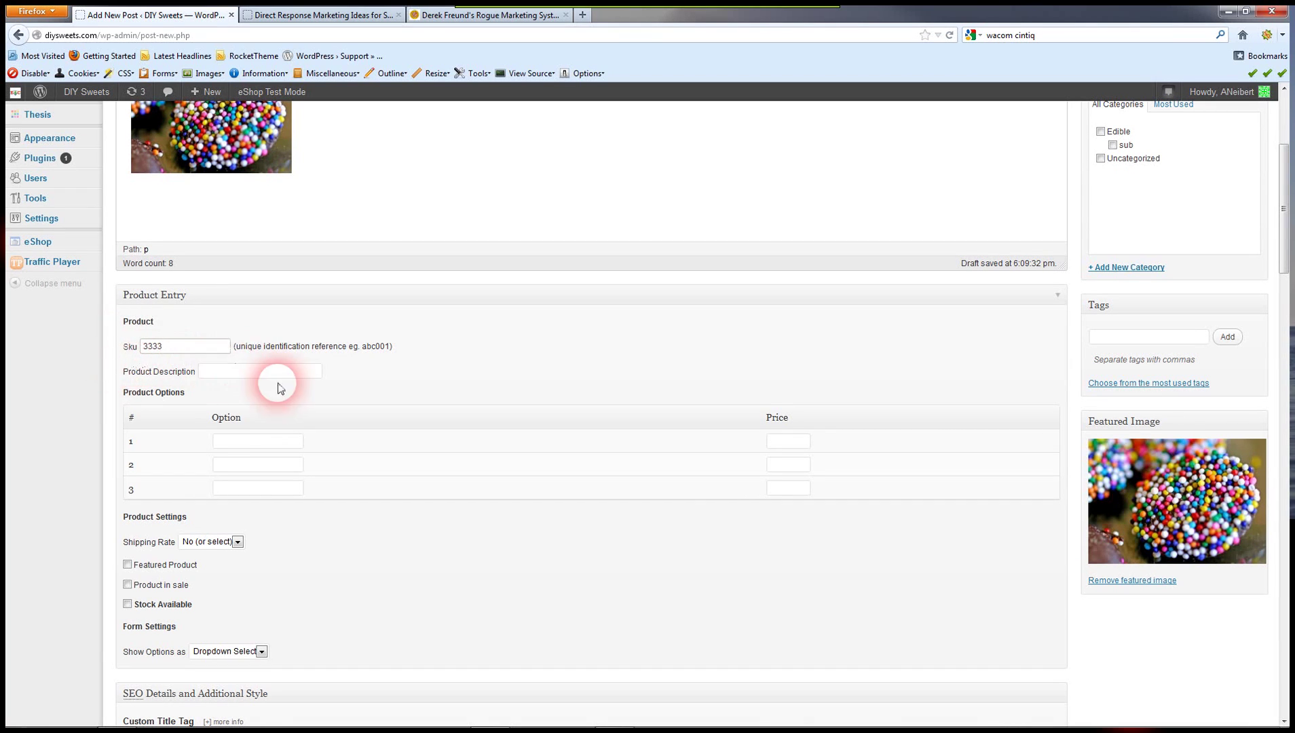
left_click(242, 375)
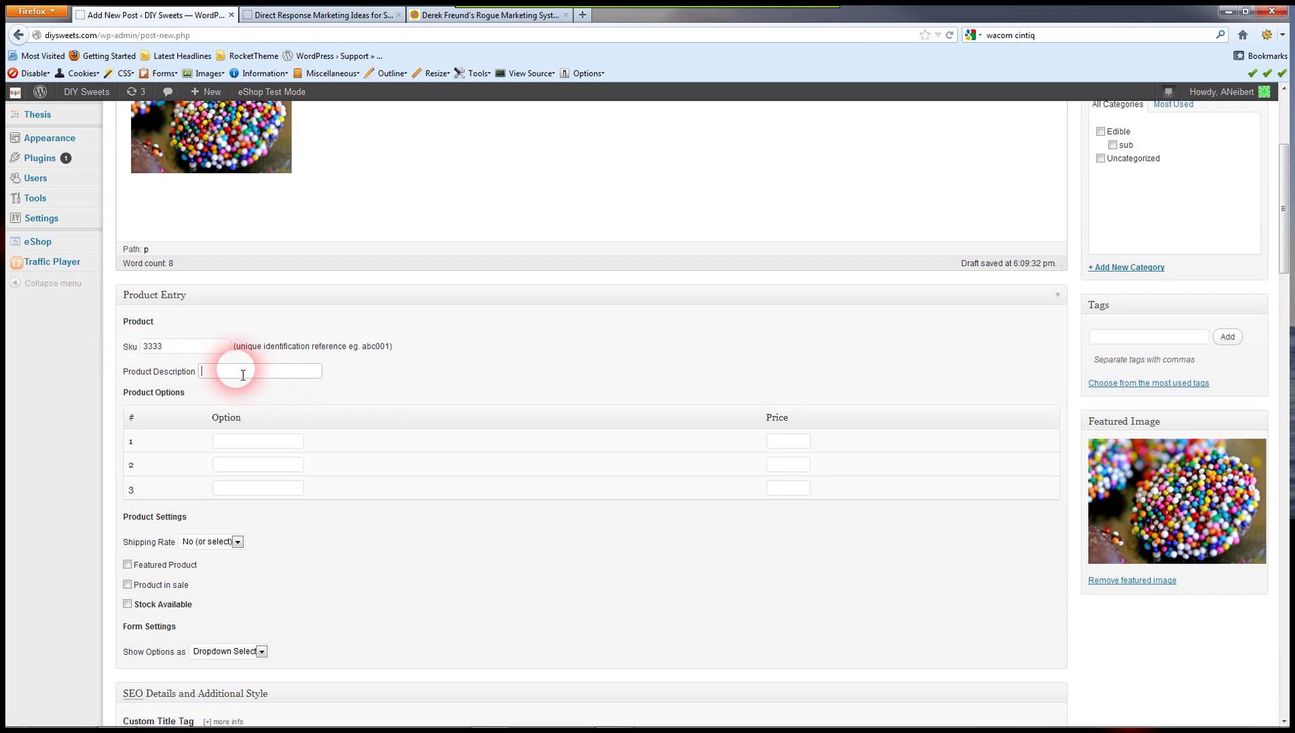
type("product")
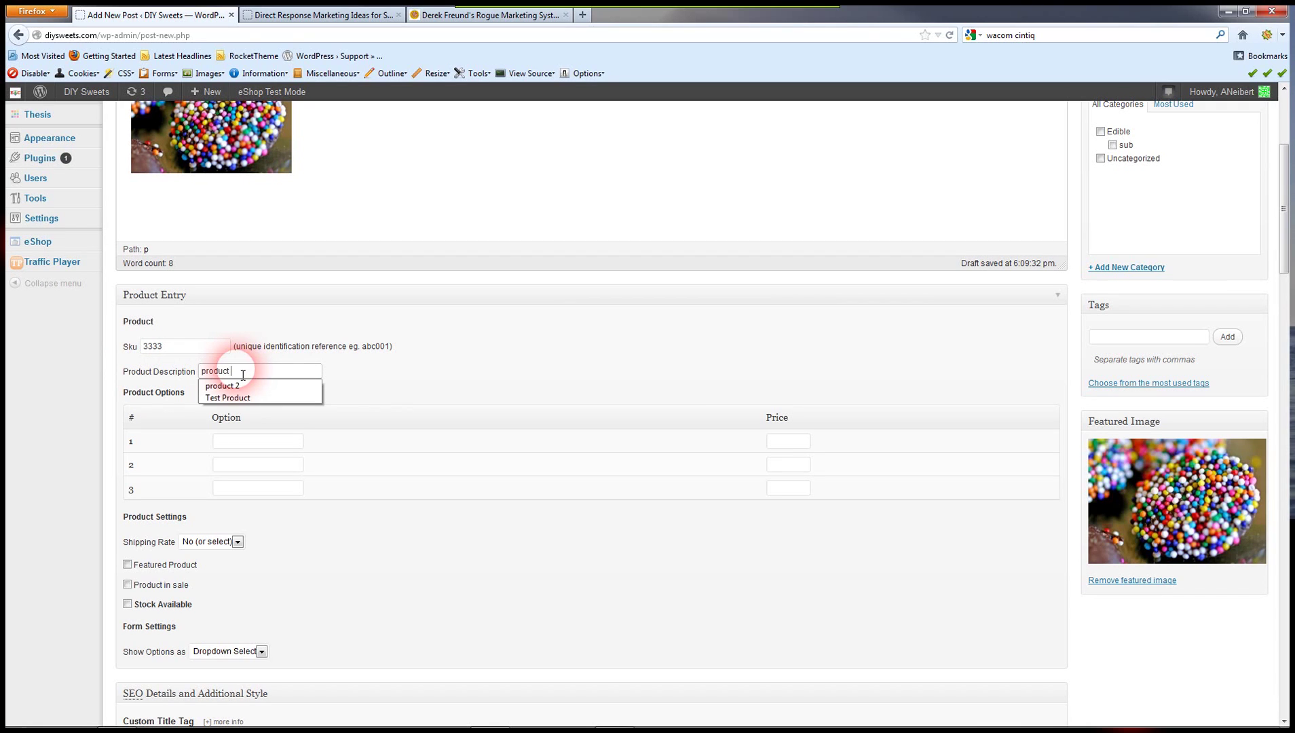
type(" 3")
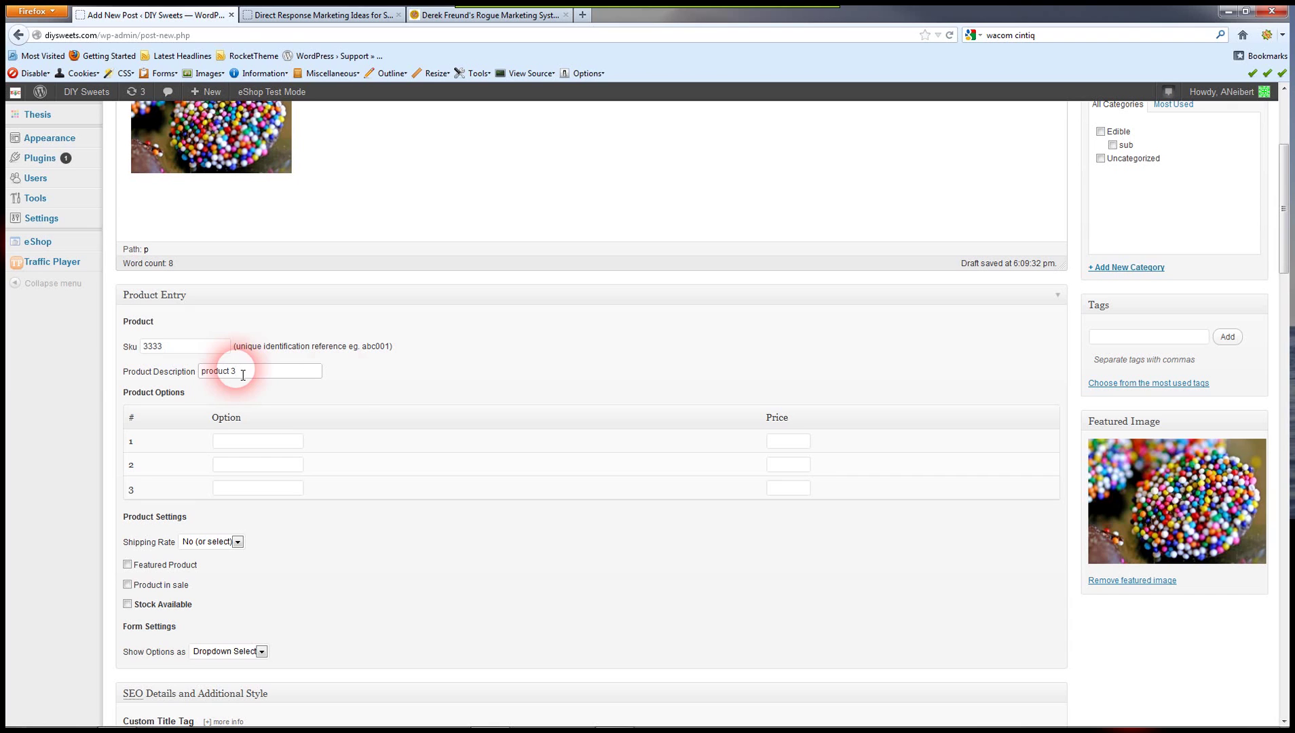
scroll(390, 392, "up", 3)
scroll(390, 391, "down", 5)
Enter red, blue and white as the three product options
left_click(246, 289)
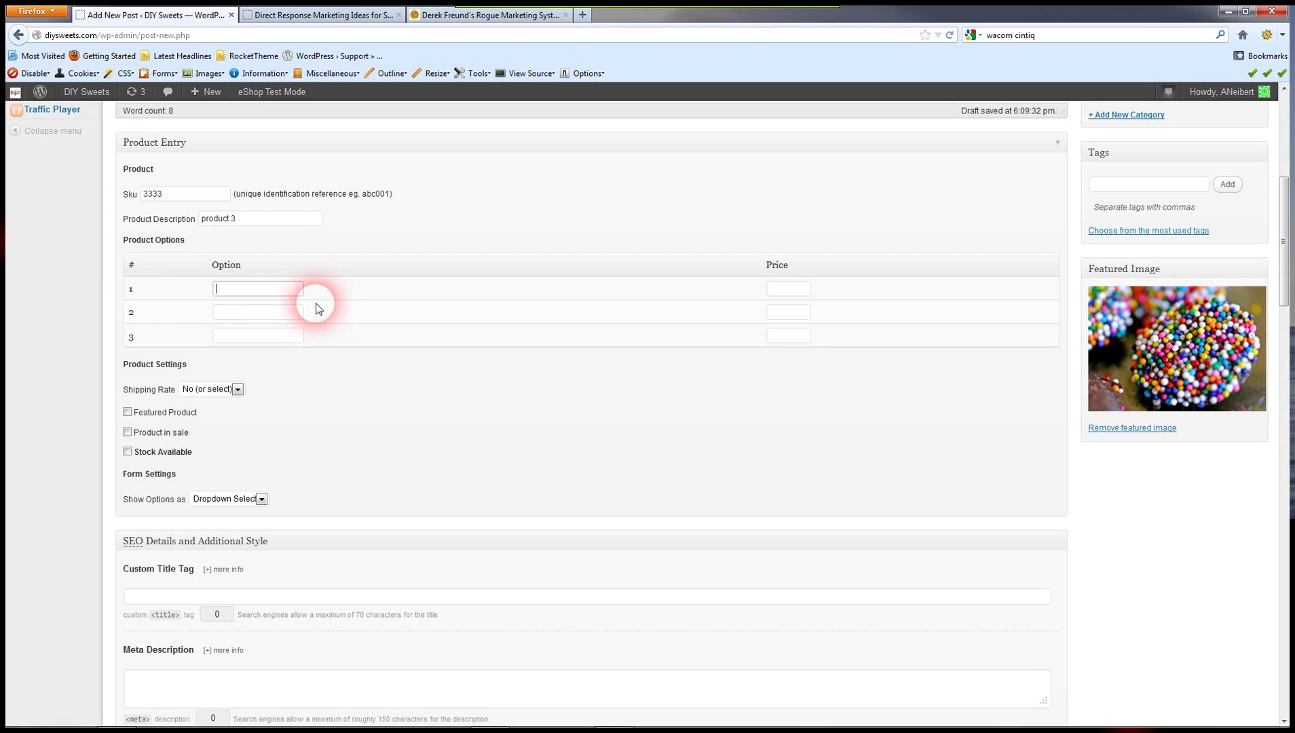
type("1")
type("ed")
key("Tab")
type("blue")
key("Tab")
key("Tab")
type("wh")
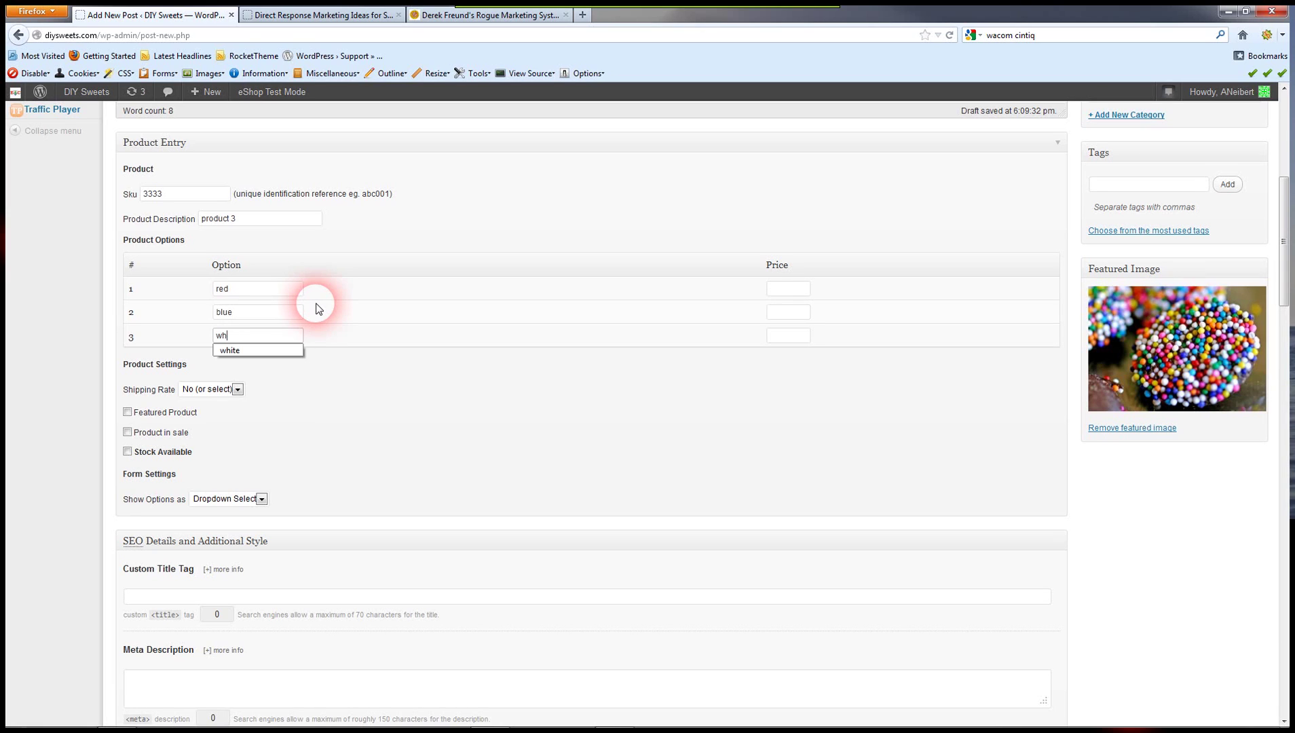
type("ite")
Set the price of each of the three options to 1
left_click(802, 294)
type("1")
left_click(796, 314)
type("1")
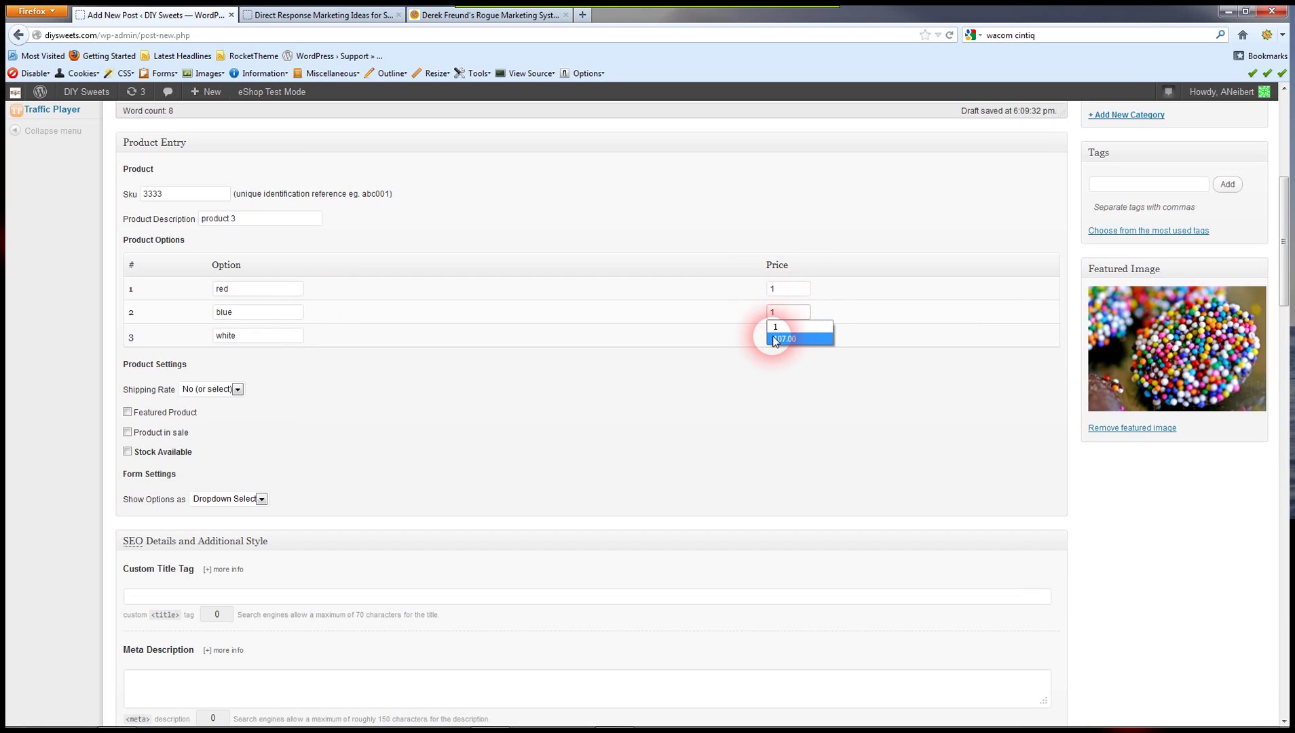
left_click(781, 335)
type("1")
left_click(741, 369)
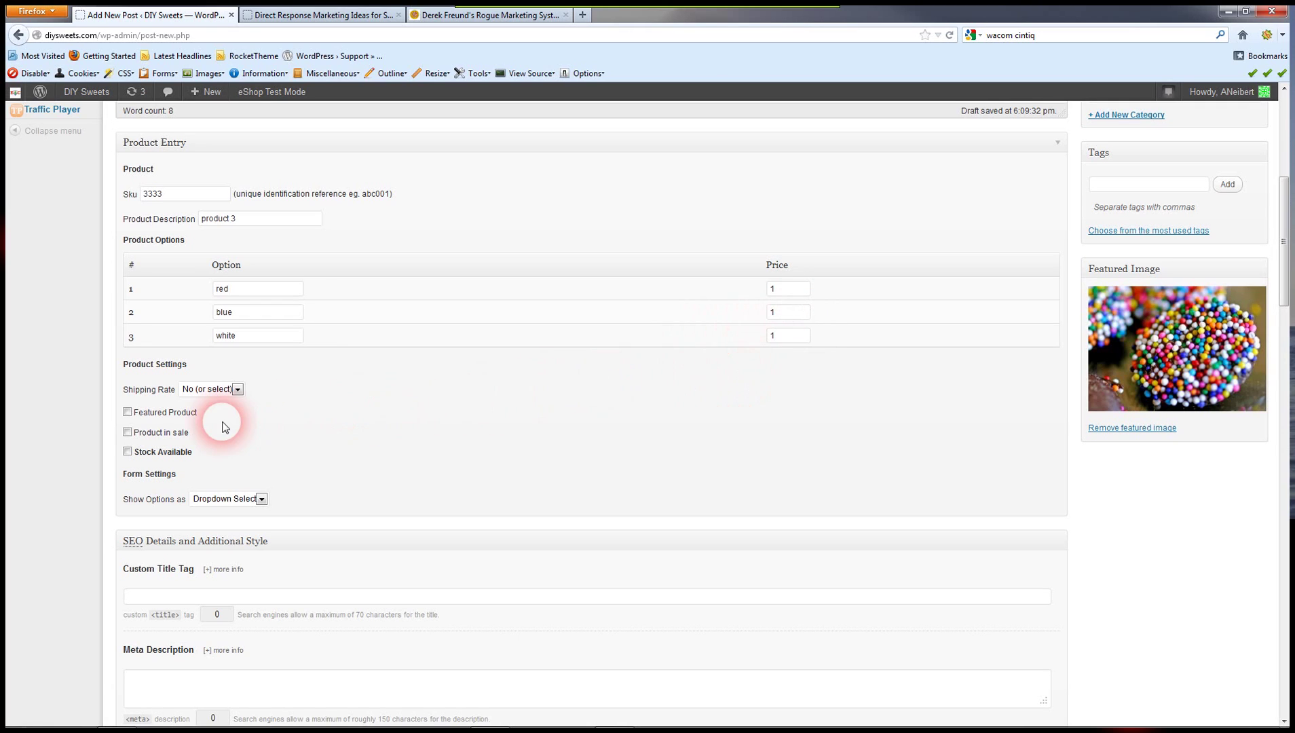
Set the shipping rate to A and tick Featured Product and Stock Available
left_click(239, 389)
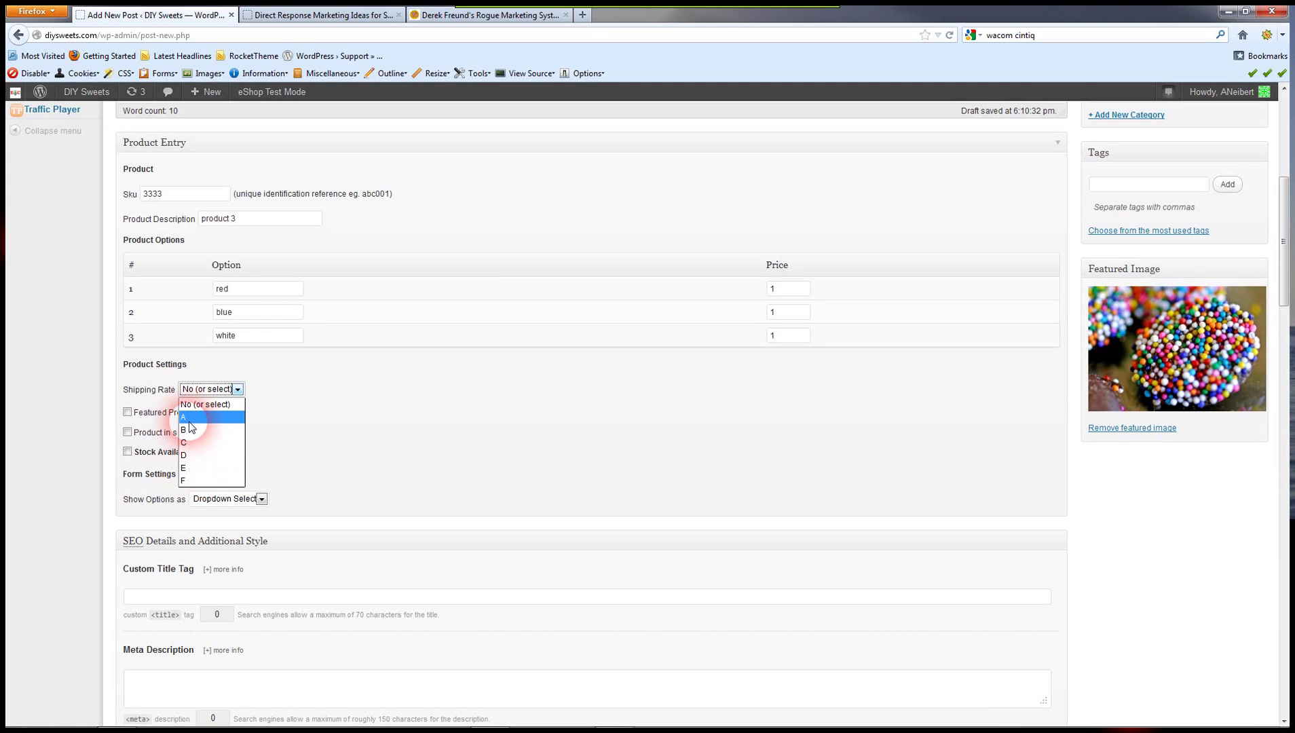
left_click(190, 420)
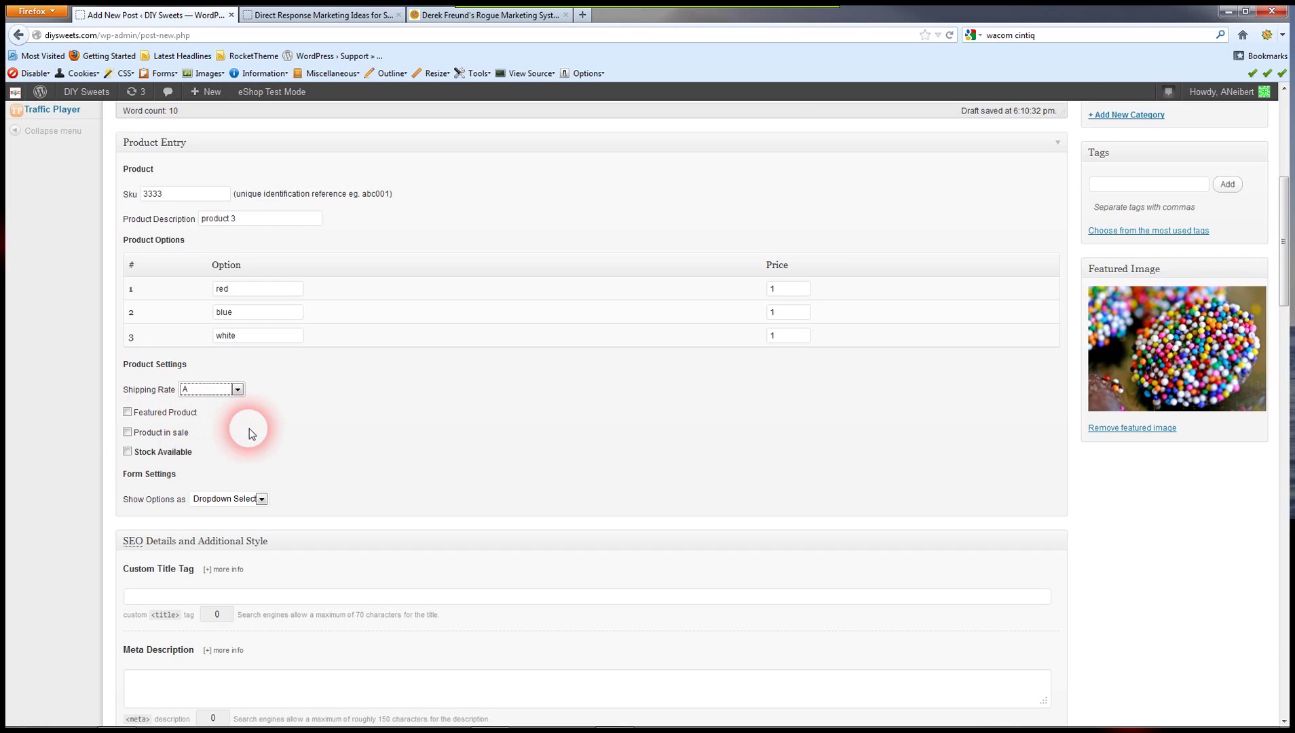
left_click(128, 412)
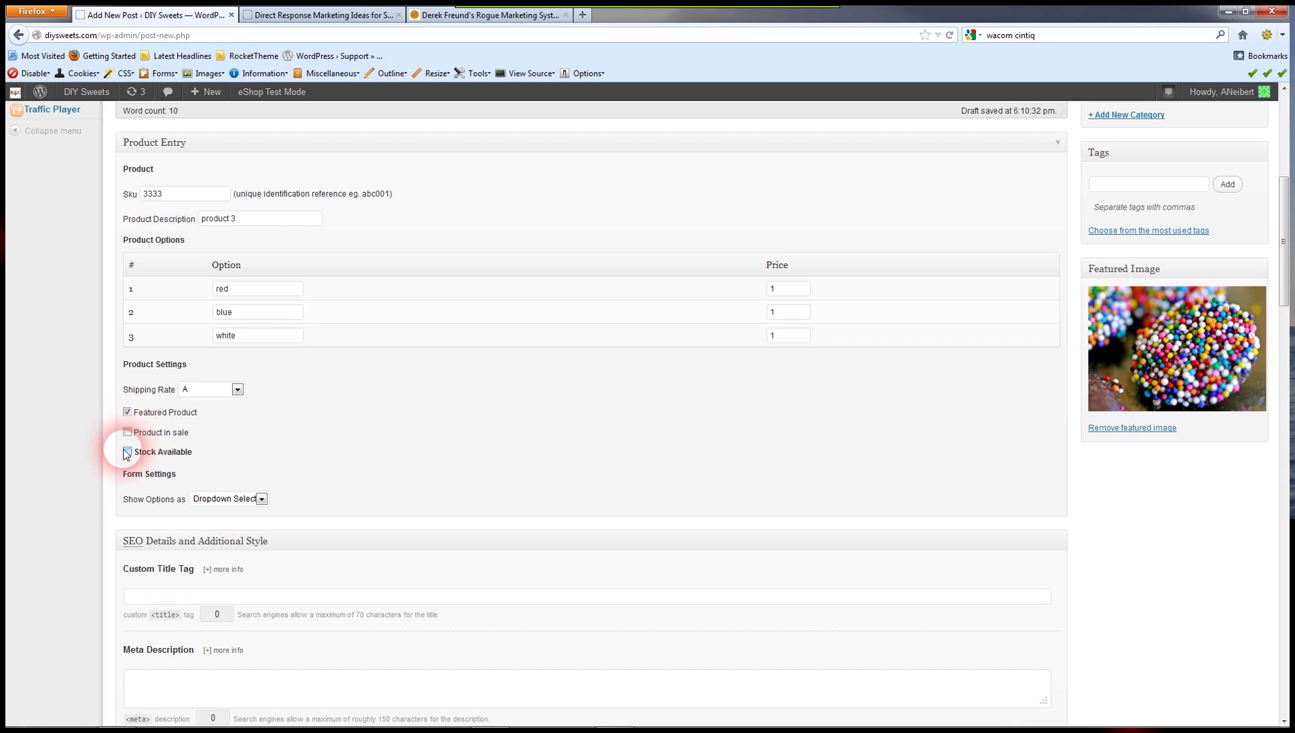
left_click(127, 452)
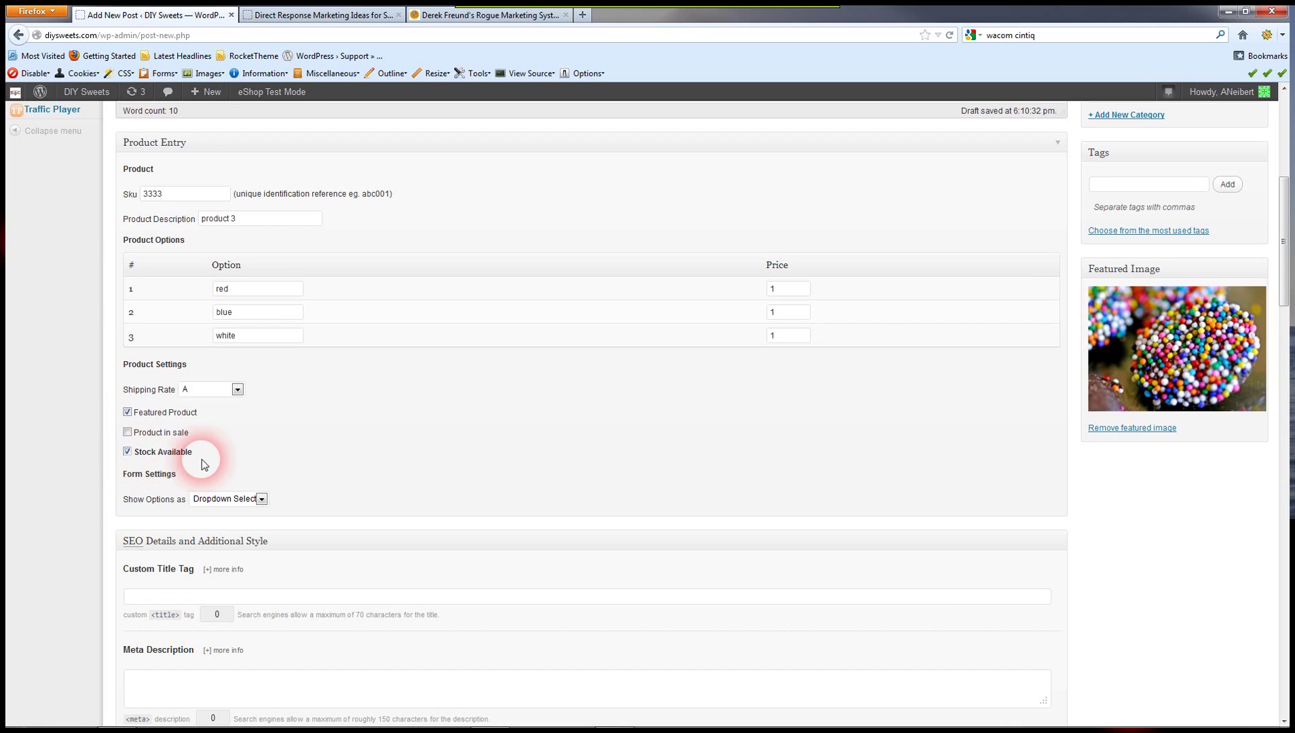
Dismiss the Windows colour-scheme prompt and keep Show Options as Dropdown Select
scroll(354, 481, "down", 2)
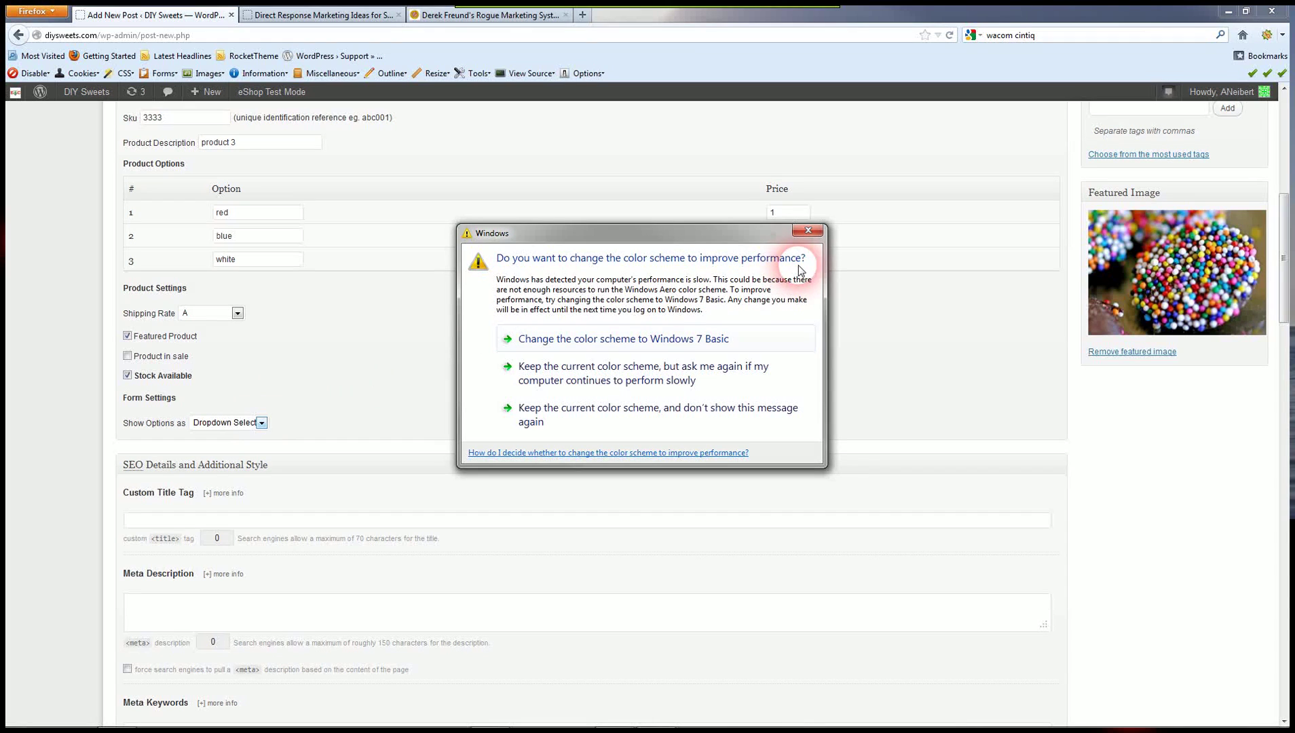
left_click(625, 367)
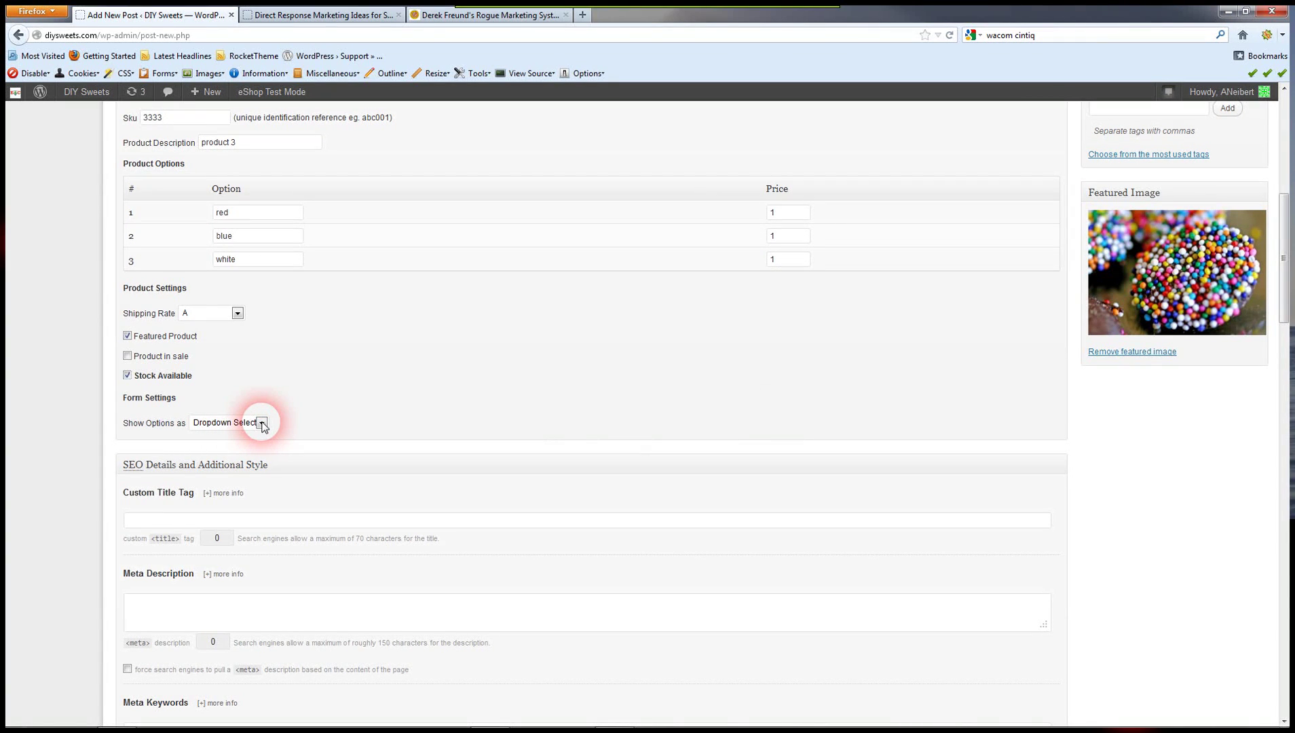
left_click(262, 424)
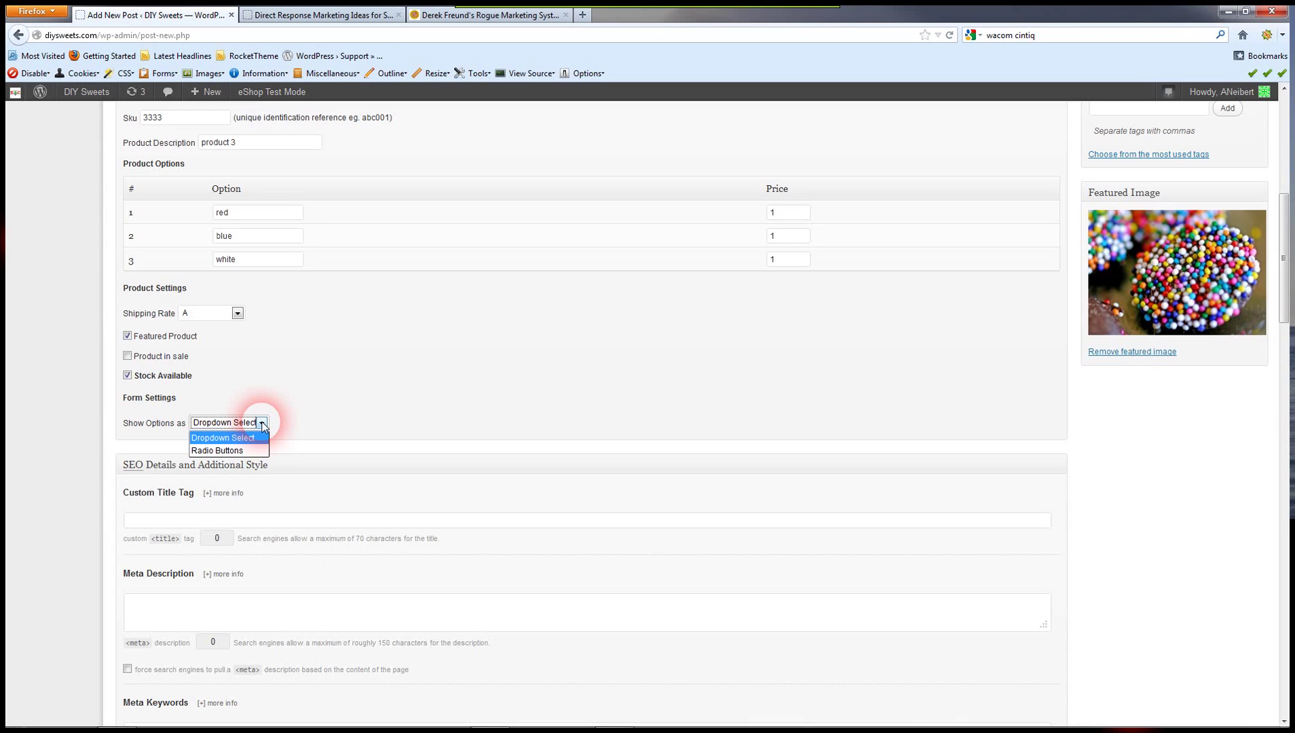
left_click(262, 424)
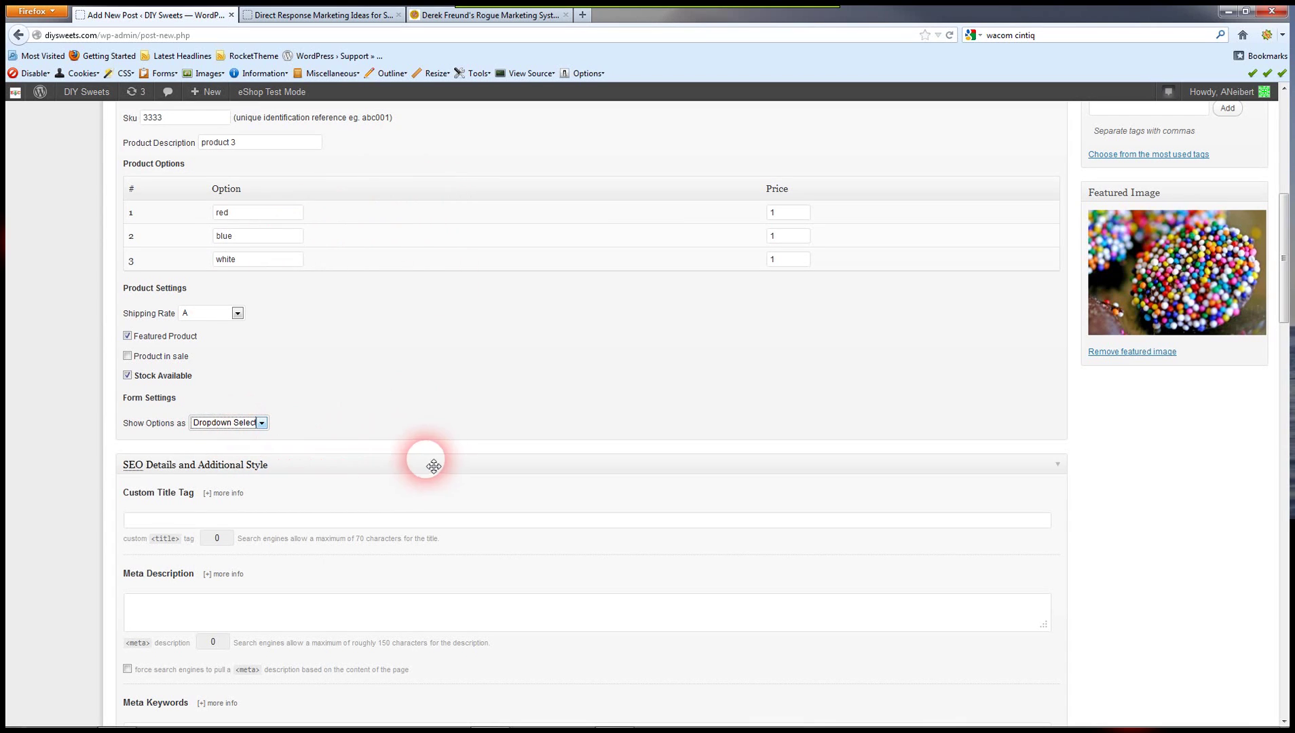
File the post under the sub category
scroll(775, 471, "down", 3)
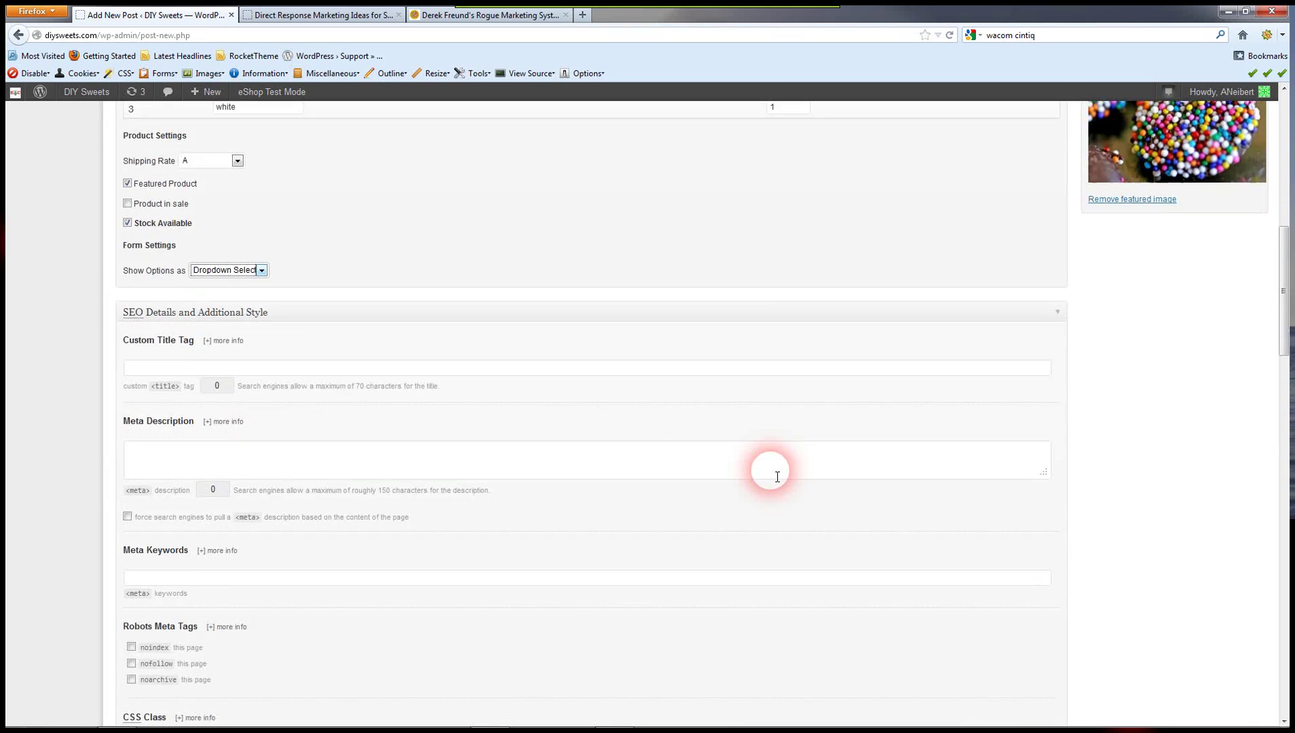
scroll(774, 475, "up", 4)
scroll(774, 475, "up", 3)
scroll(769, 476, "up", 2)
scroll(770, 474, "down", 4)
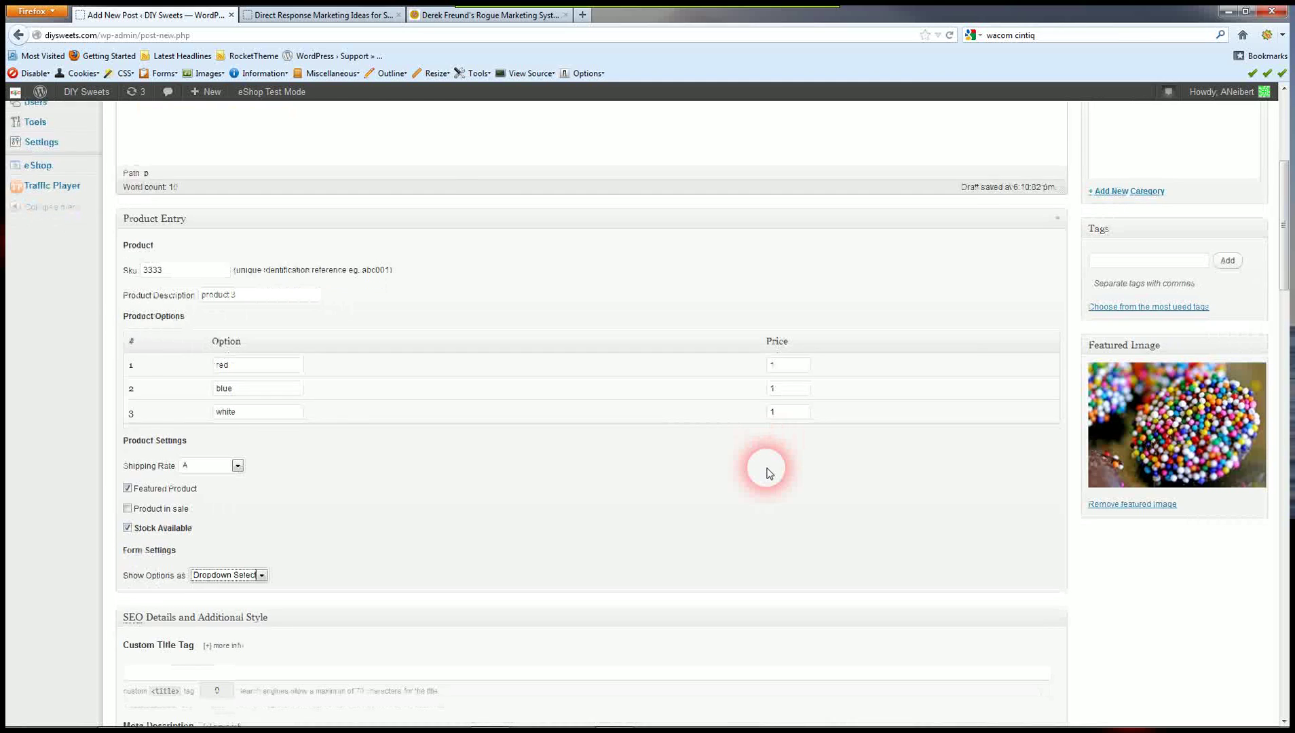
scroll(769, 473, "up", 3)
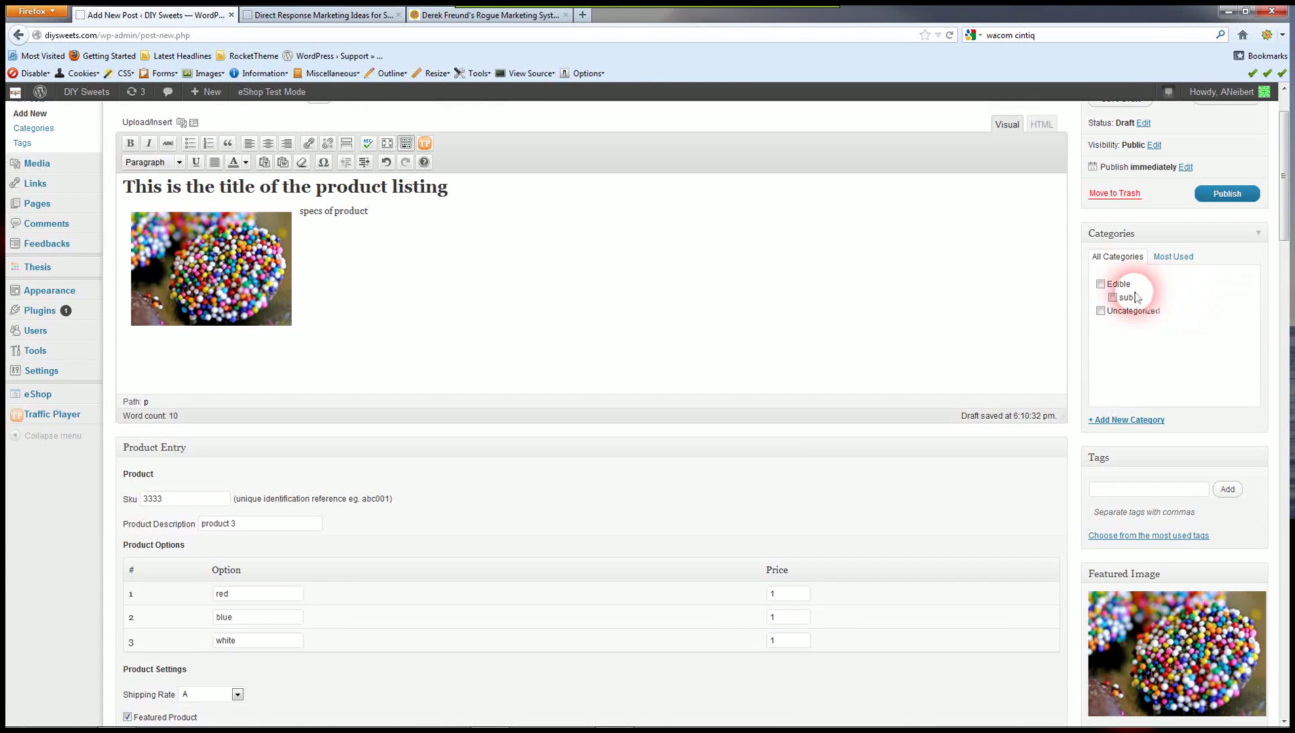
left_click(1113, 298)
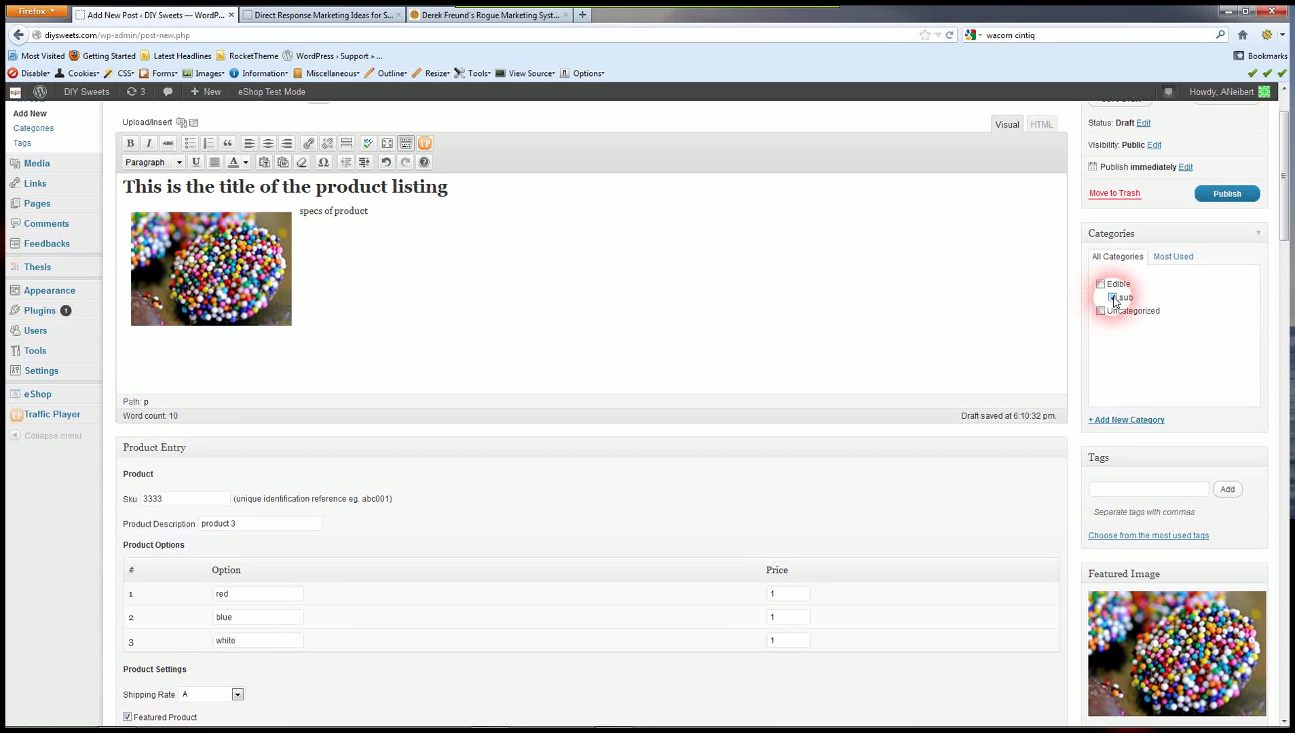
Create a new category 'test' with parent Edible, then remove the post from sub
left_click(1124, 421)
type("test")
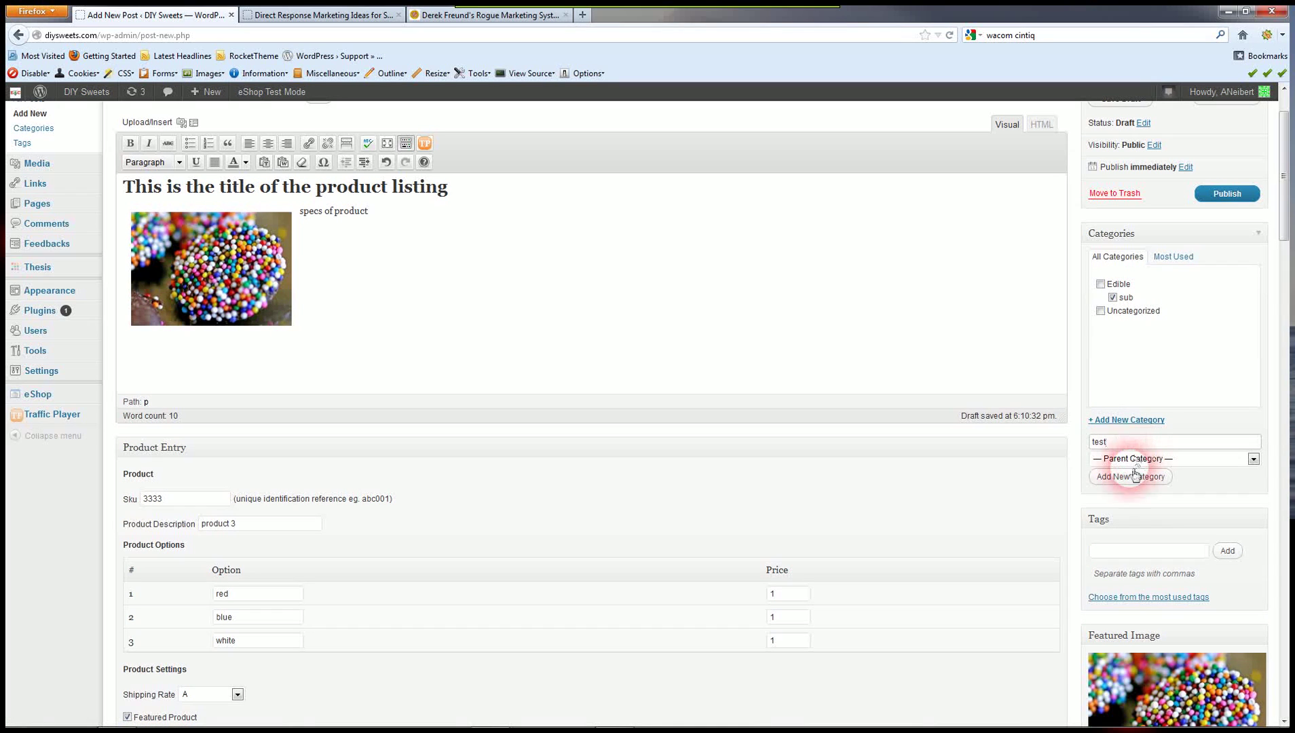
left_click(1253, 460)
left_click(1111, 487)
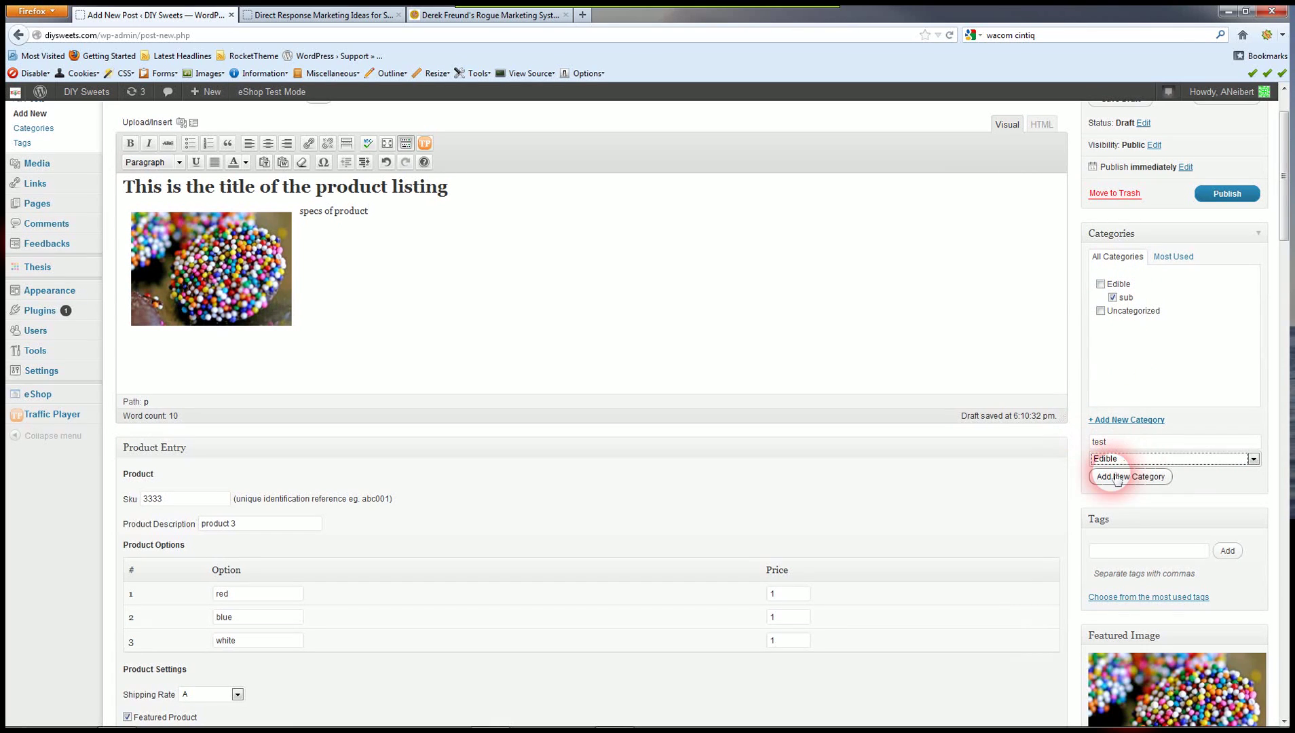
left_click(1117, 477)
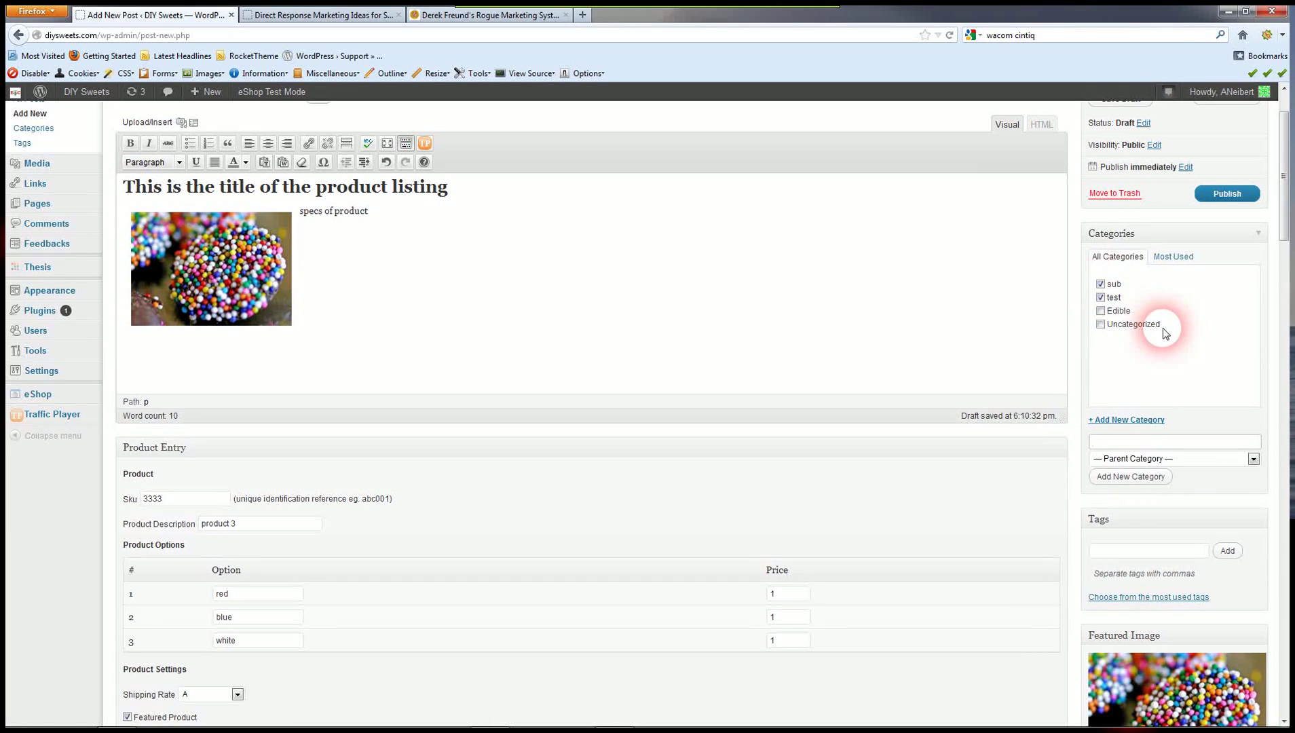
left_click(1101, 284)
Publish the post and view Product Name 2 on the live DIY Sweets site
left_click(1228, 195)
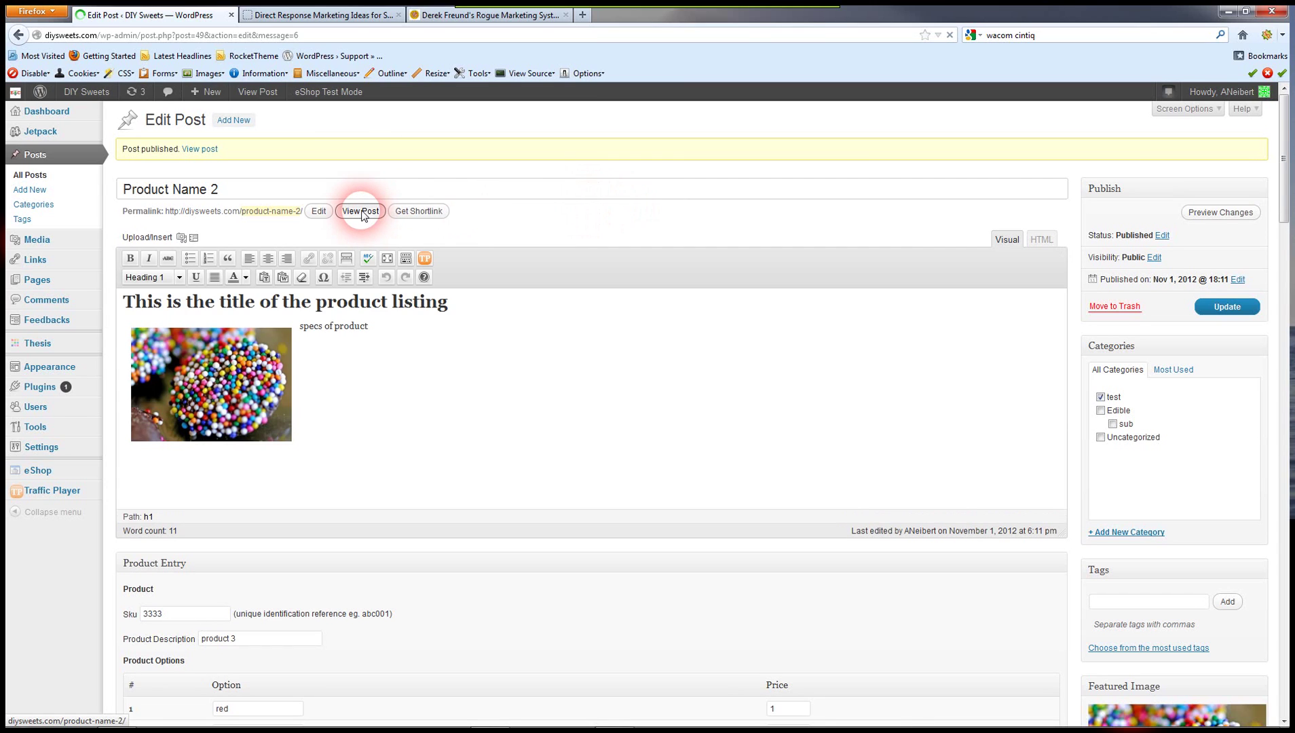
left_click(360, 211)
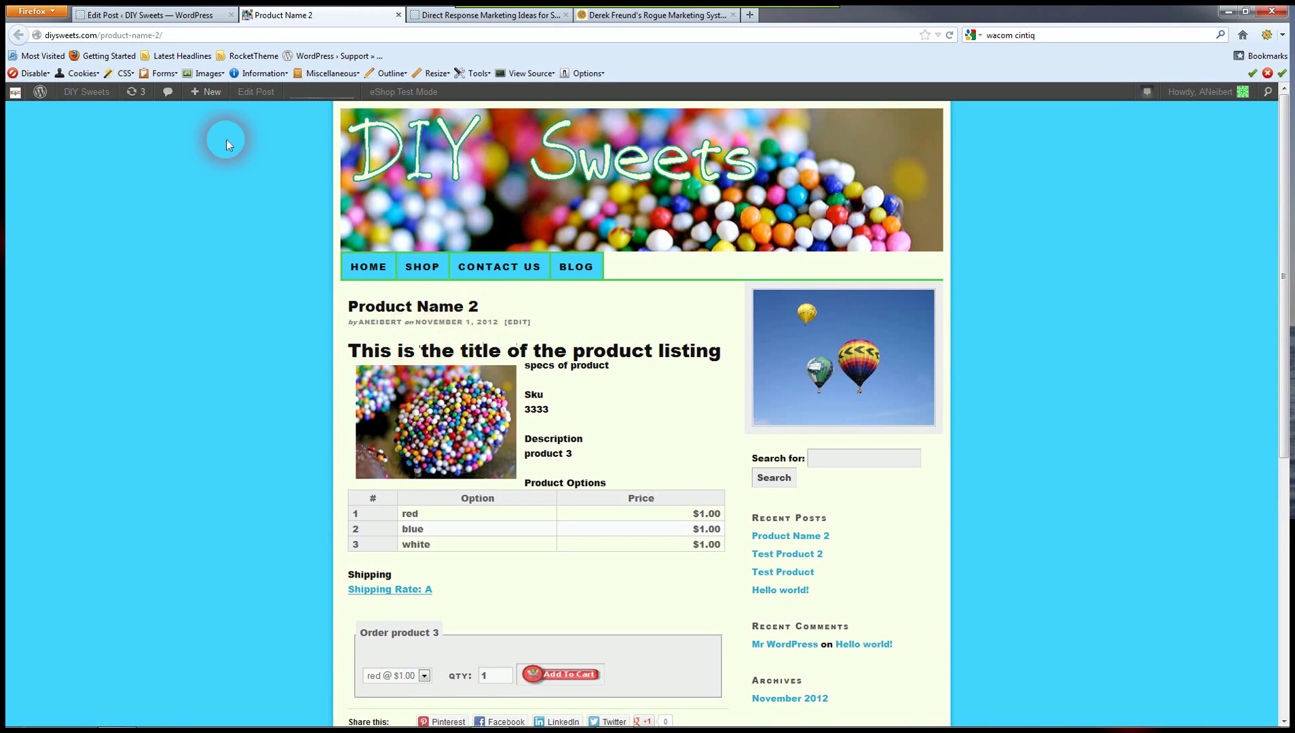
Choose the blue @ $1.00 option for product 3 and add it to the cart
left_click(53, 40)
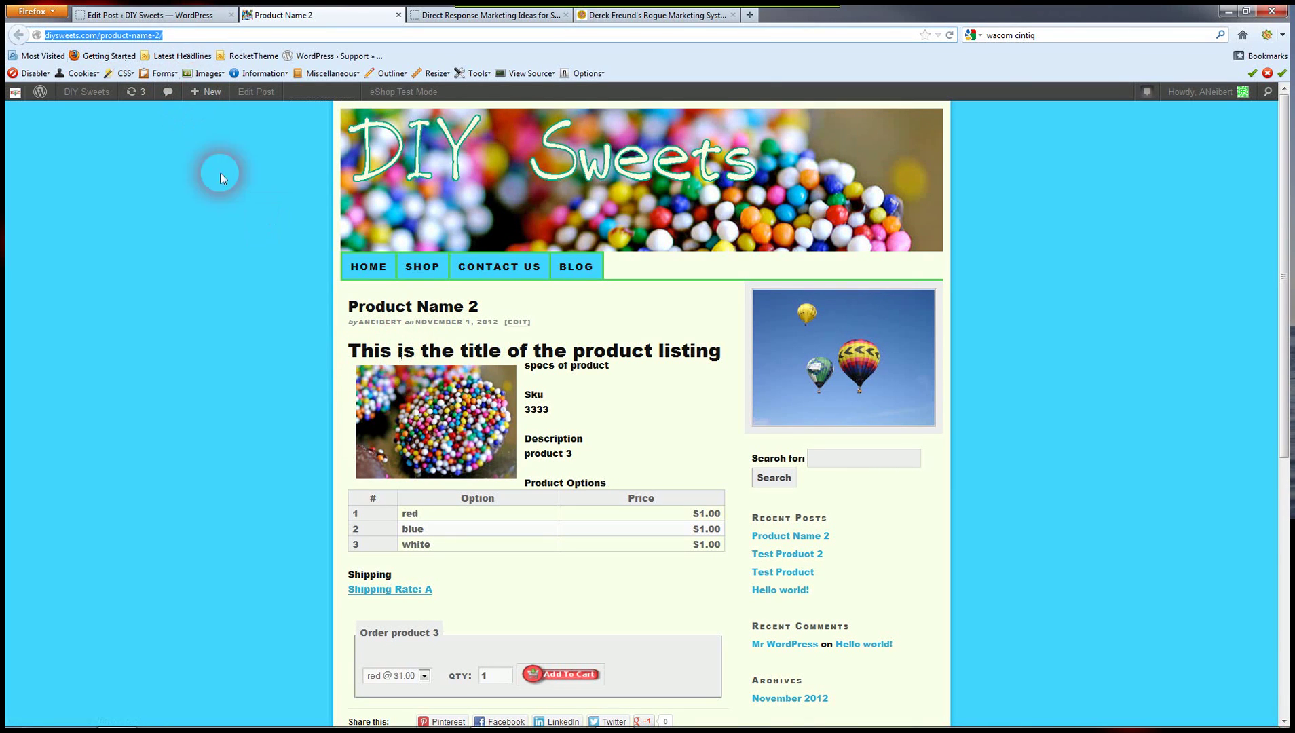
left_click_drag(350, 351, 698, 354)
left_click(628, 386)
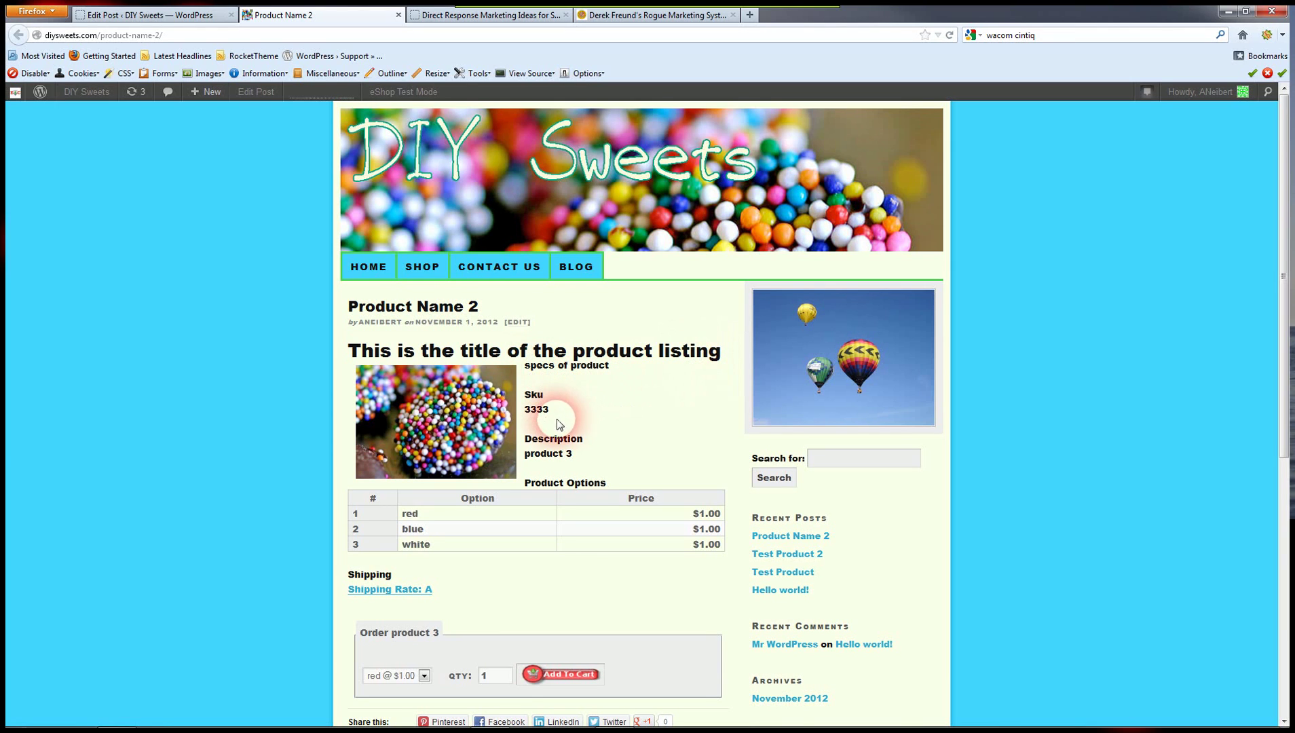
scroll(582, 466, "down", 4)
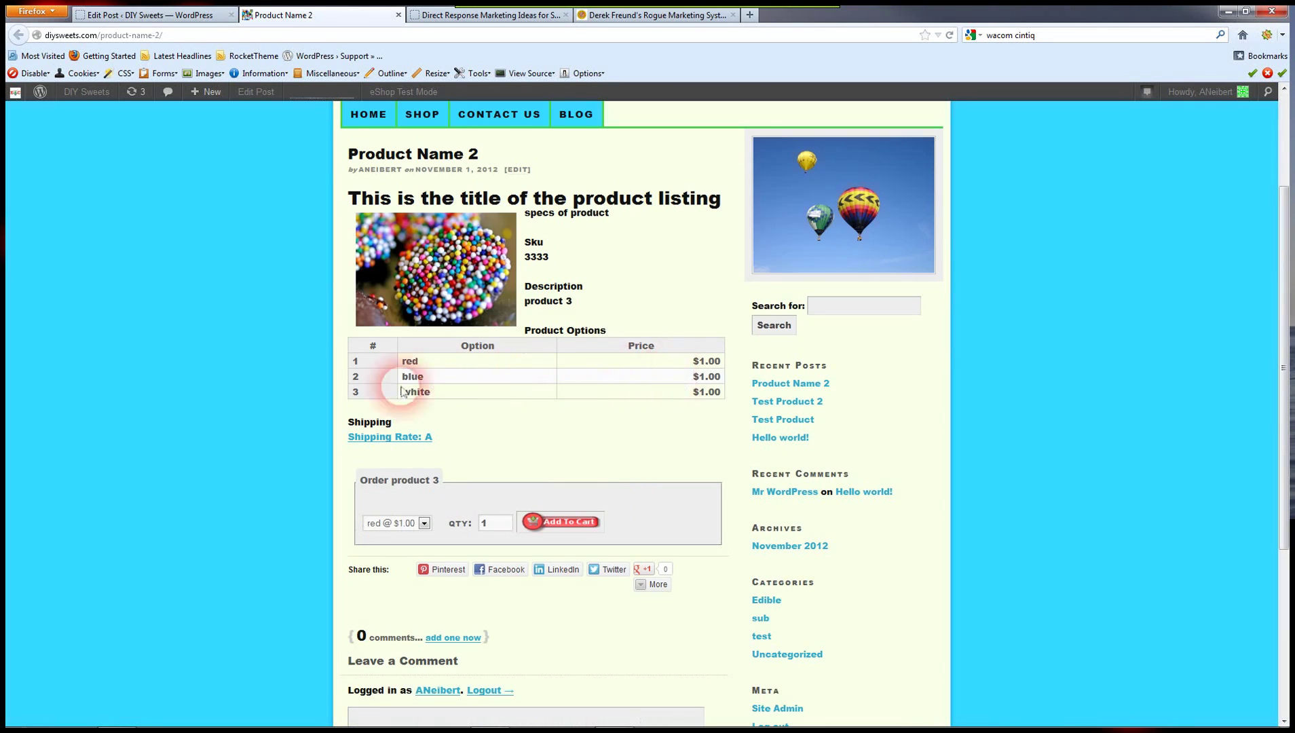
left_click(425, 524)
left_click(390, 548)
left_click(560, 520)
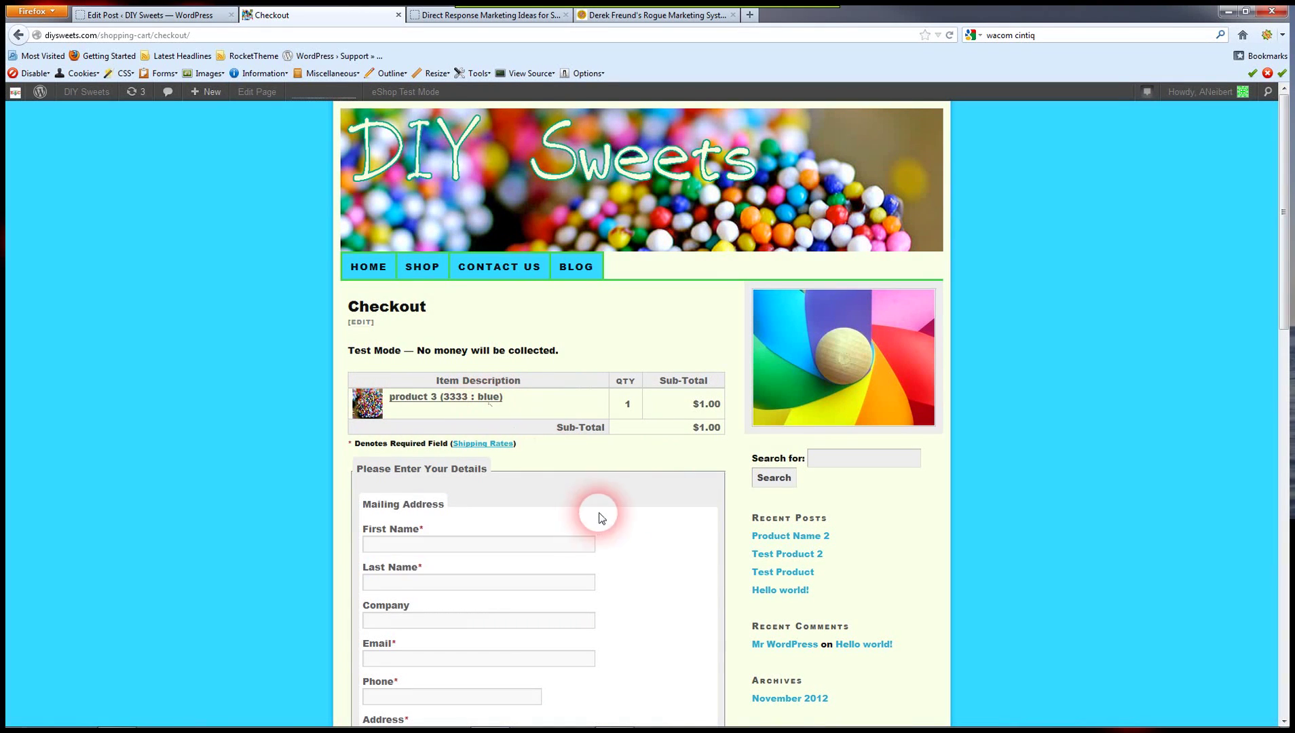
Scroll through the Checkout form for product 3 (blue, $1.00) and back to the top
scroll(618, 516, "down", 10)
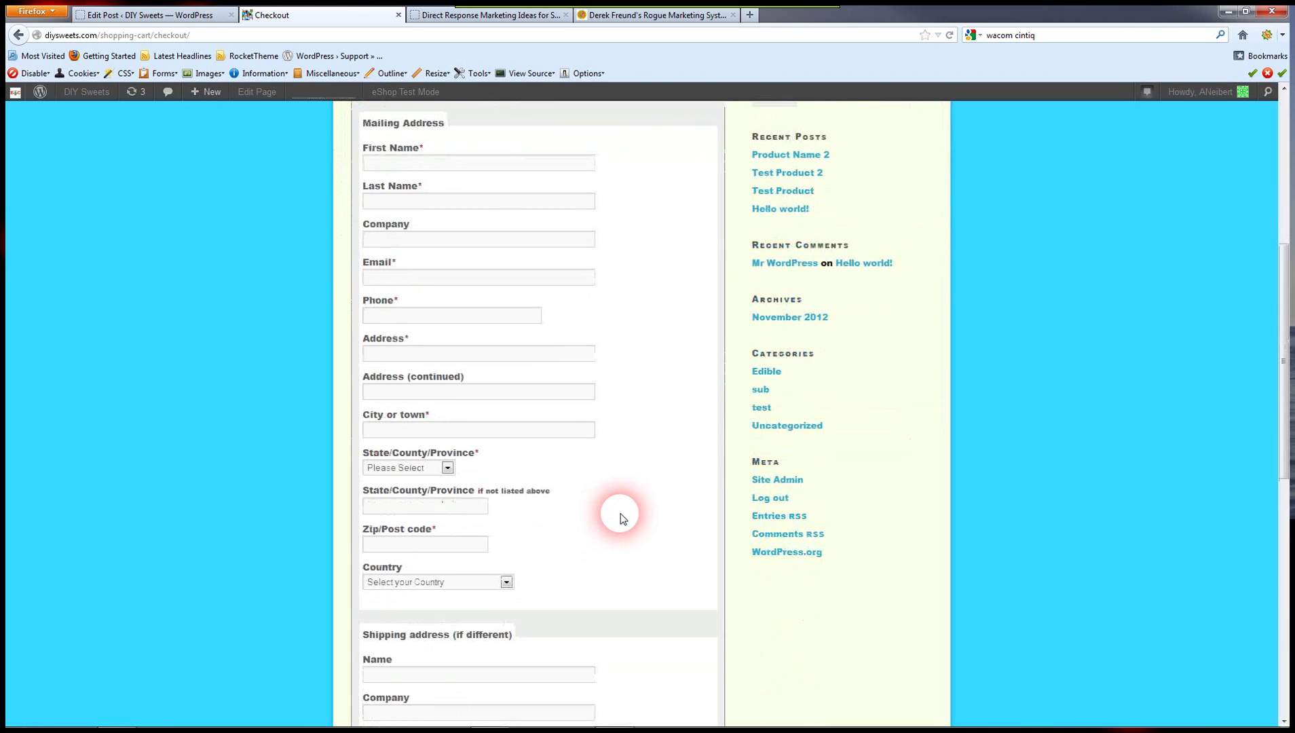
scroll(620, 516, "down", 3)
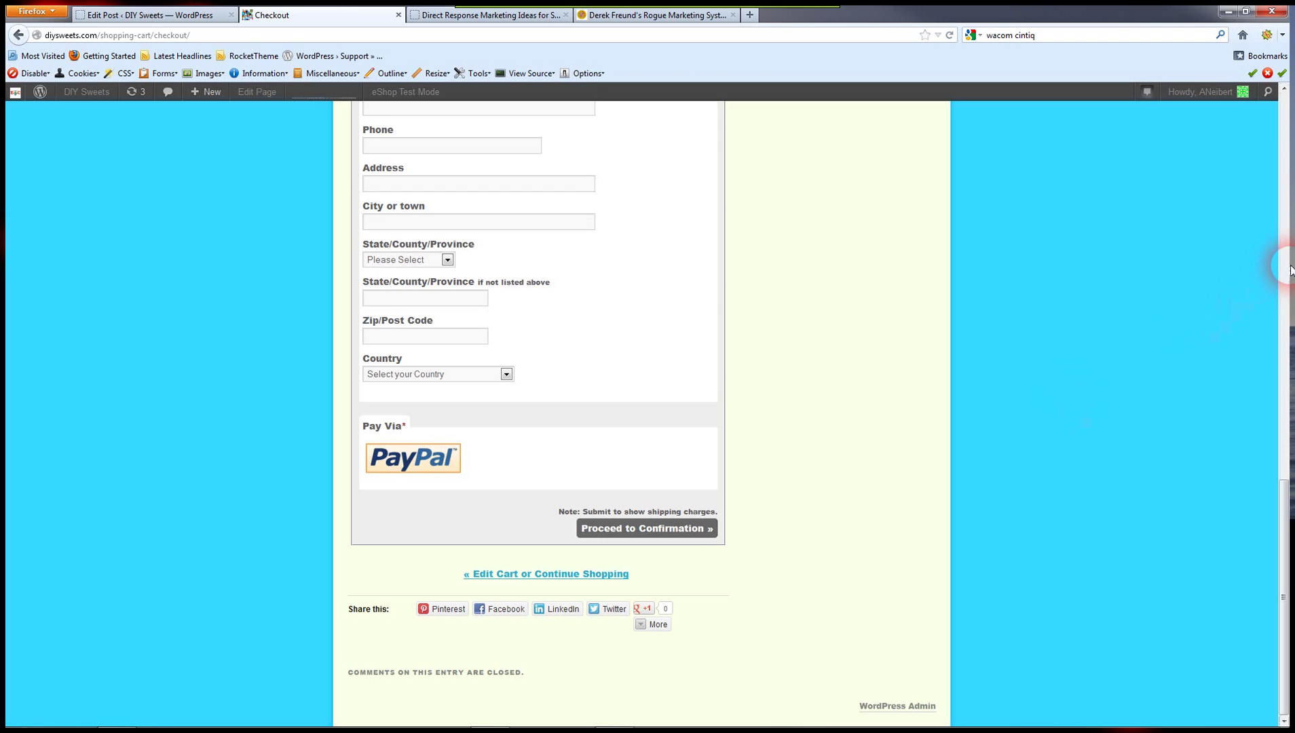
scroll(820, 370, "up", 12)
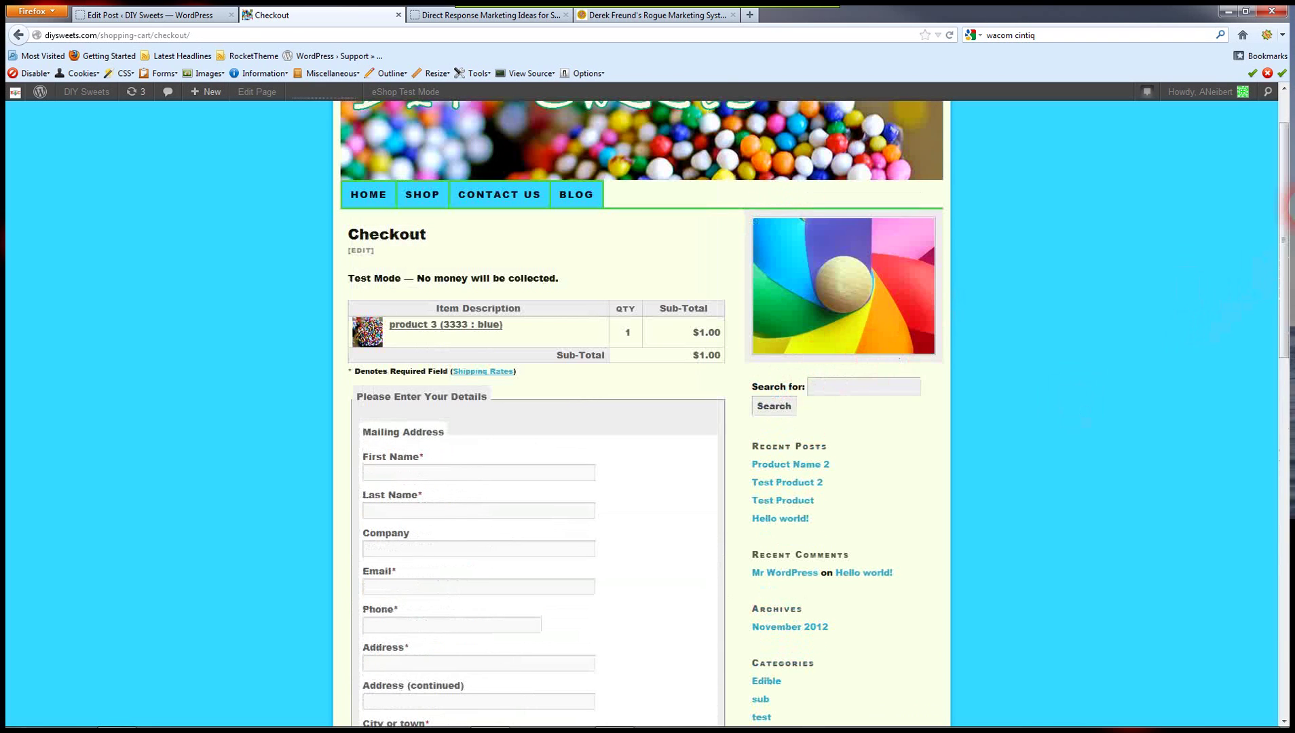